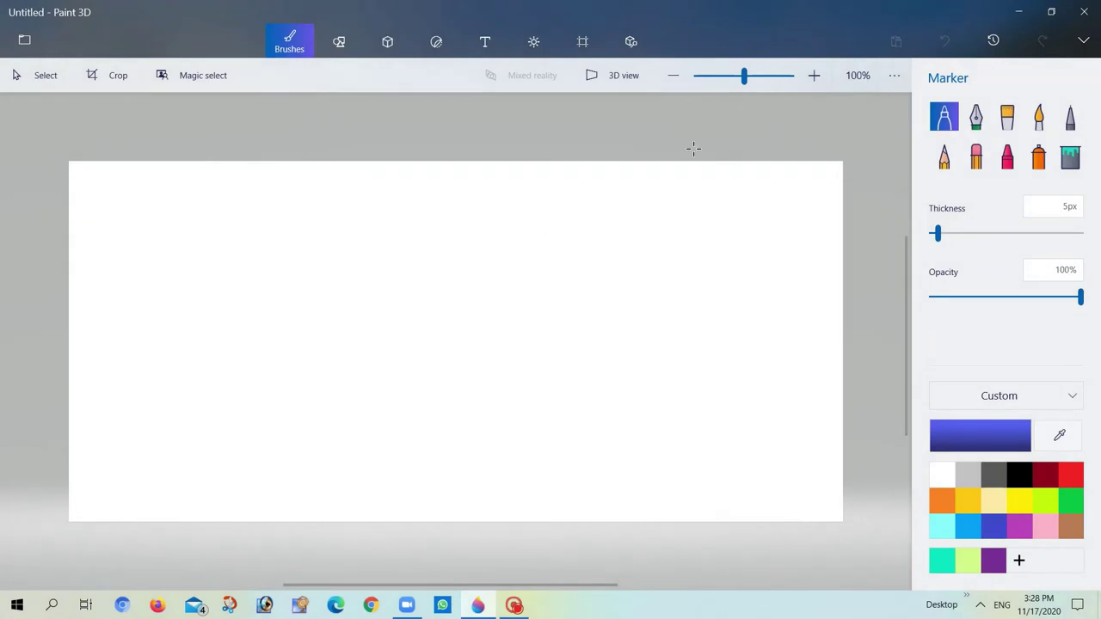
Step: Draw a large circle with a 4 px black outline on the left half of the canvas
click(337, 53)
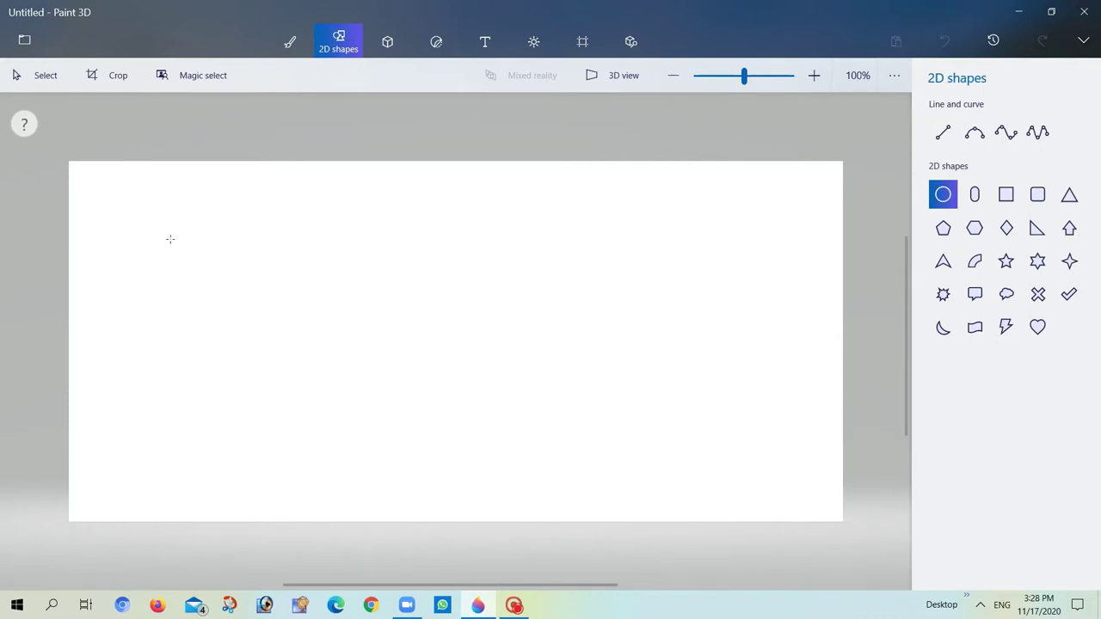
drag(319, 212, 127, 453)
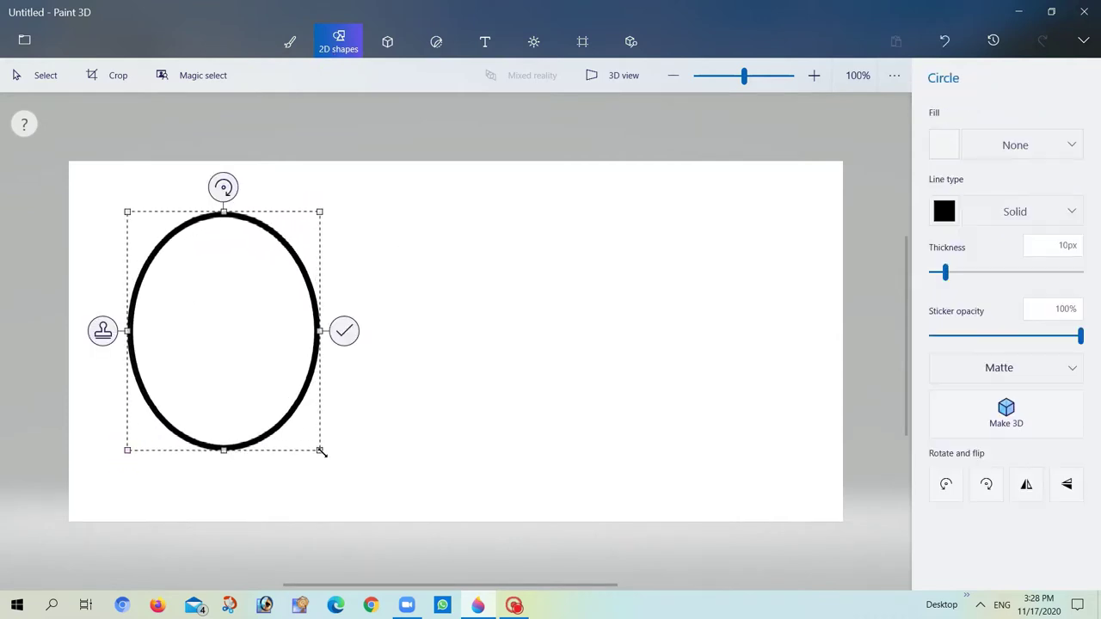
drag(319, 450, 410, 503)
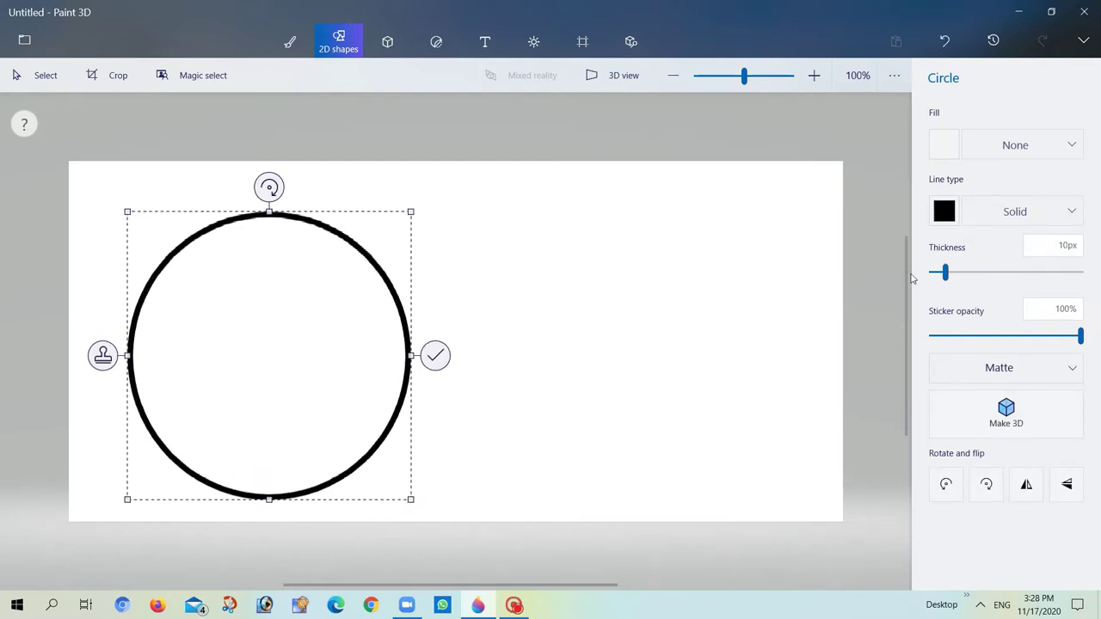
drag(944, 272, 921, 270)
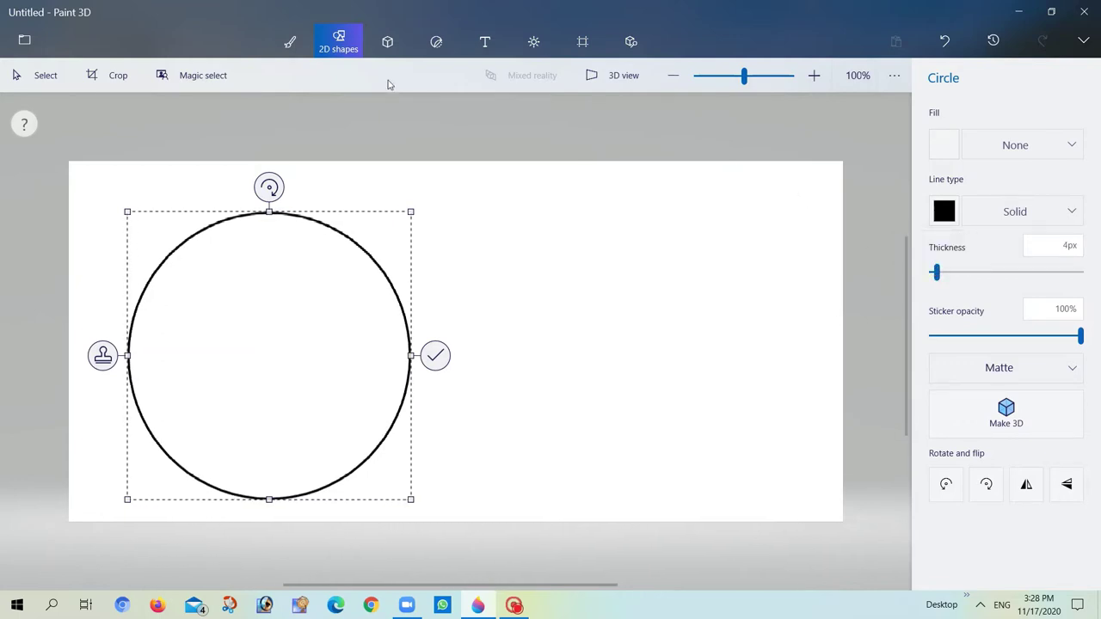
Step: Fill the inside of the circle with bright red
click(272, 39)
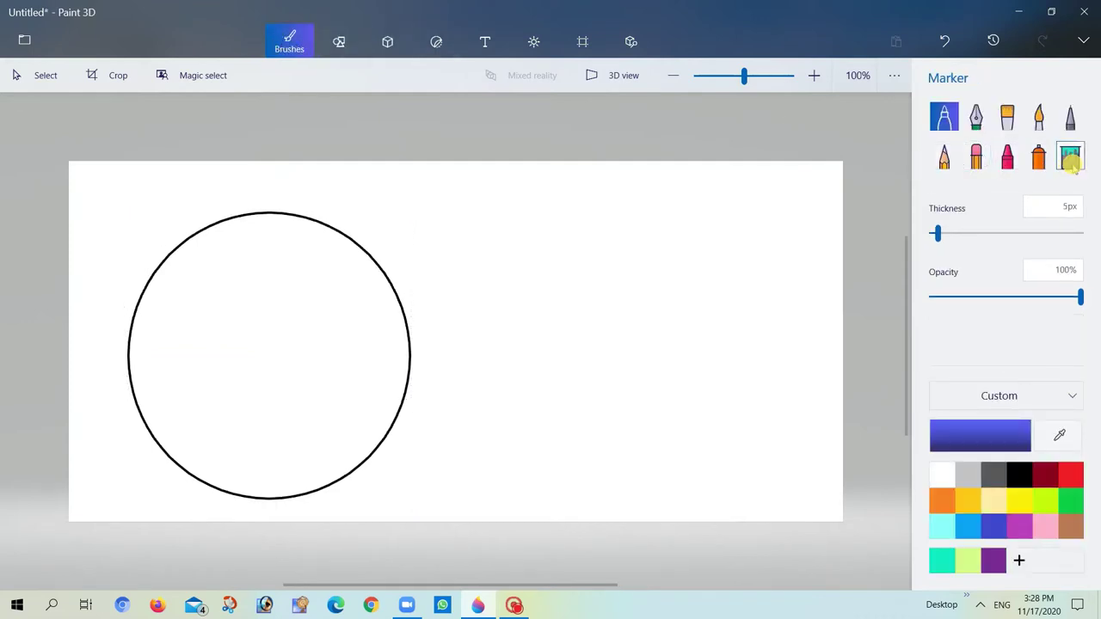
click(1070, 158)
click(1064, 472)
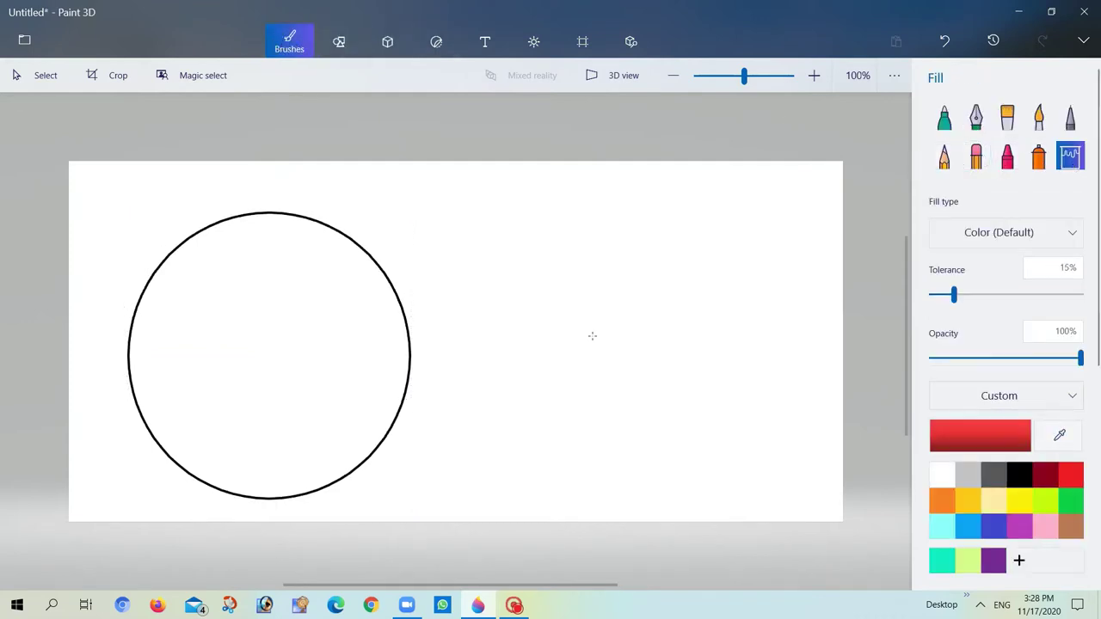
click(389, 385)
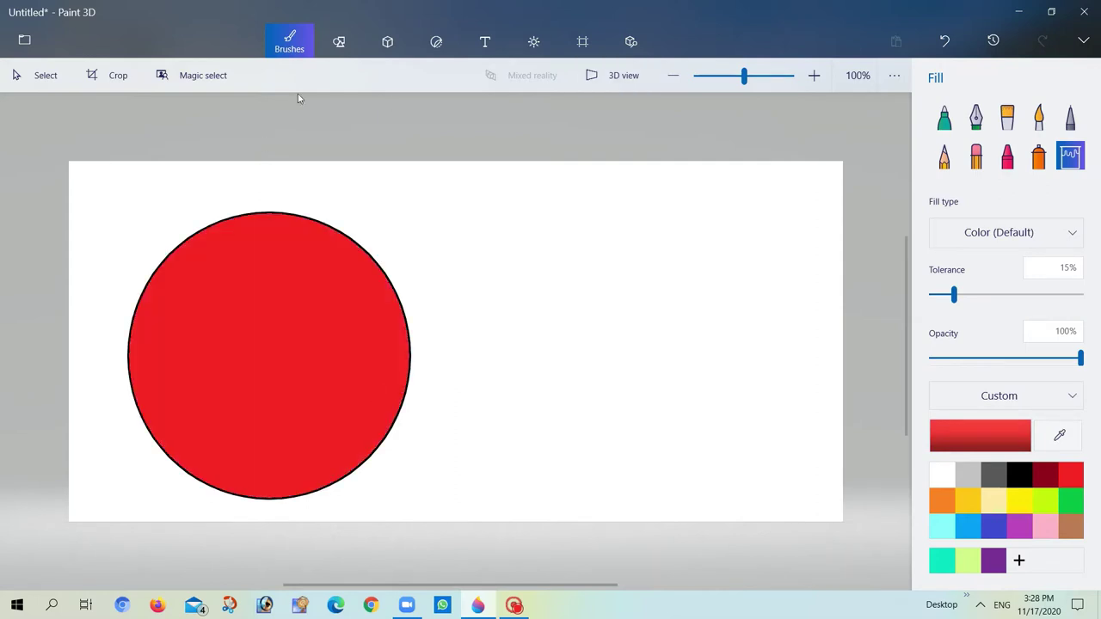
Step: Draw a second, slightly smaller circle inside the red one and resize it so it sits evenly within the edge
click(337, 41)
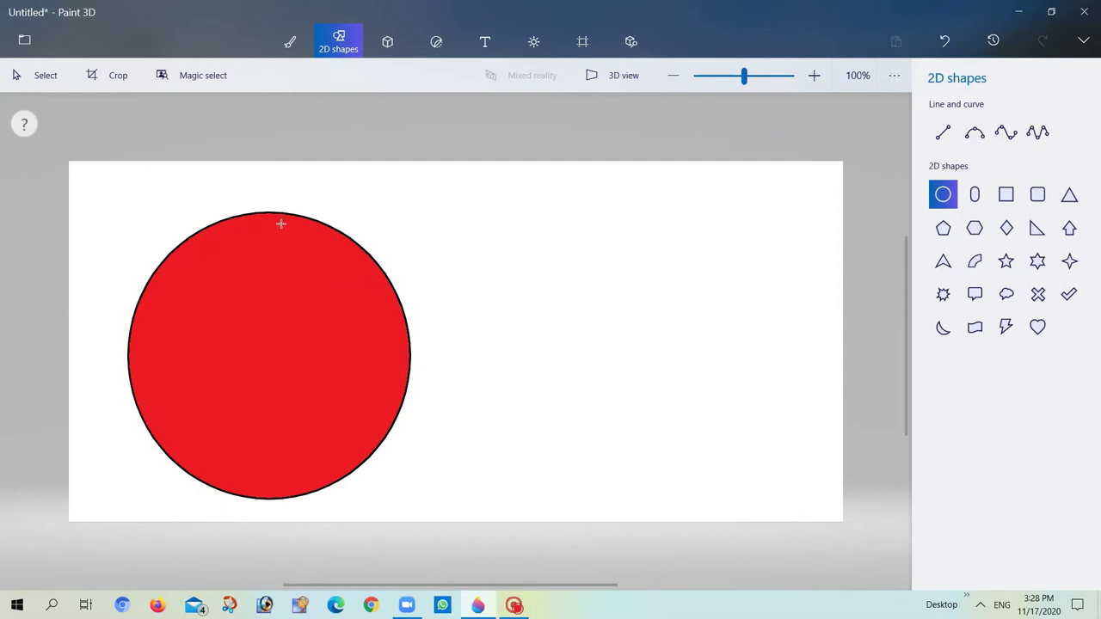
drag(281, 223, 250, 491)
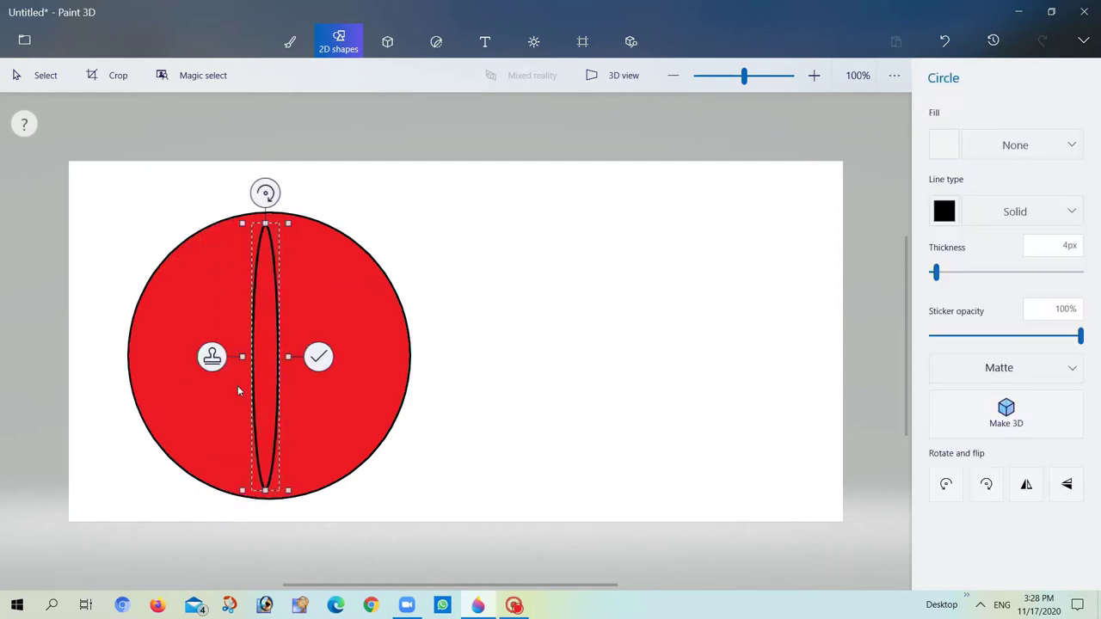
drag(242, 356, 128, 365)
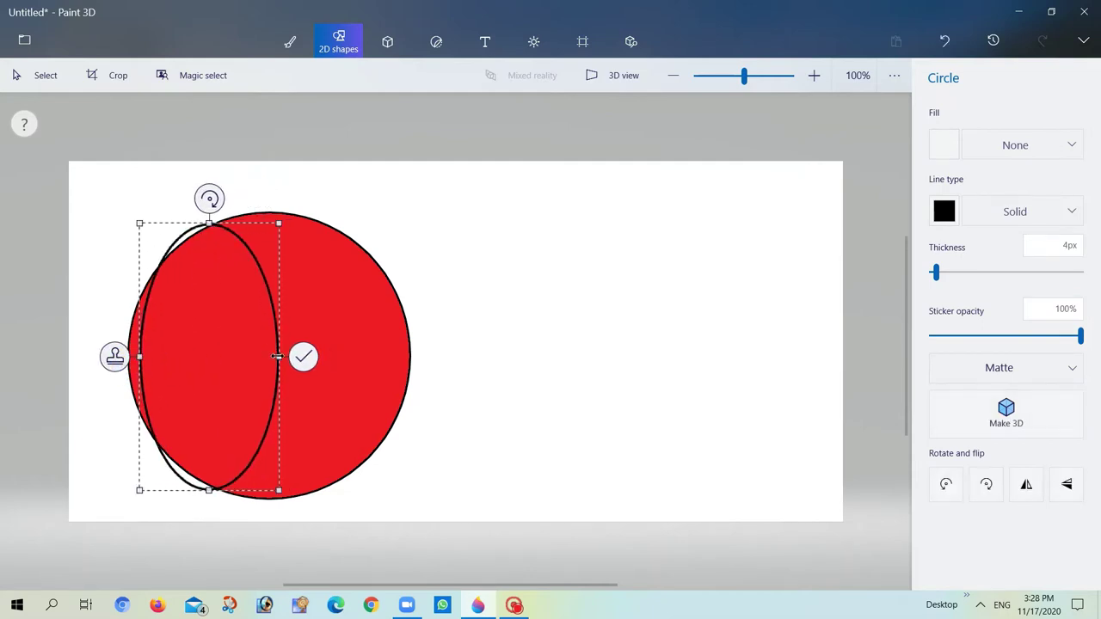
drag(277, 356, 395, 368)
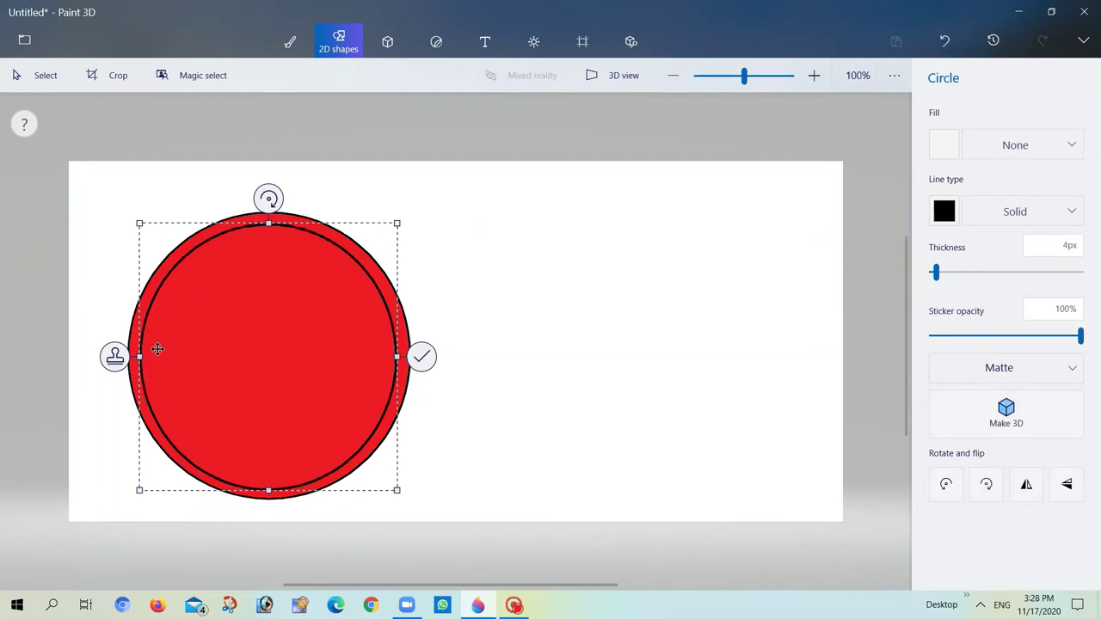
drag(138, 355, 138, 356)
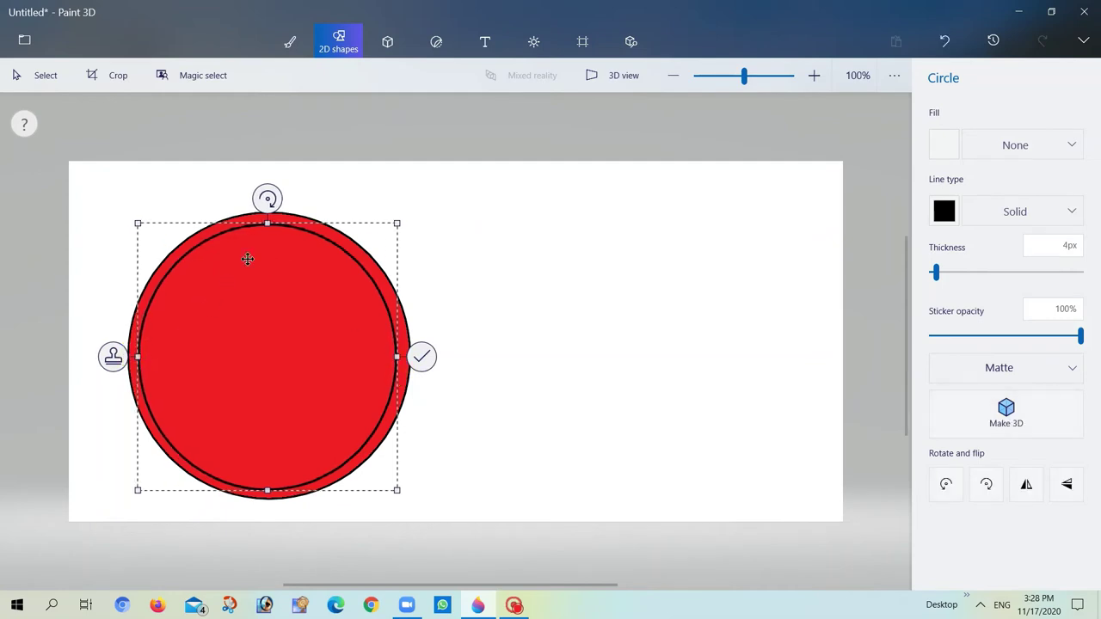
drag(267, 224, 268, 219)
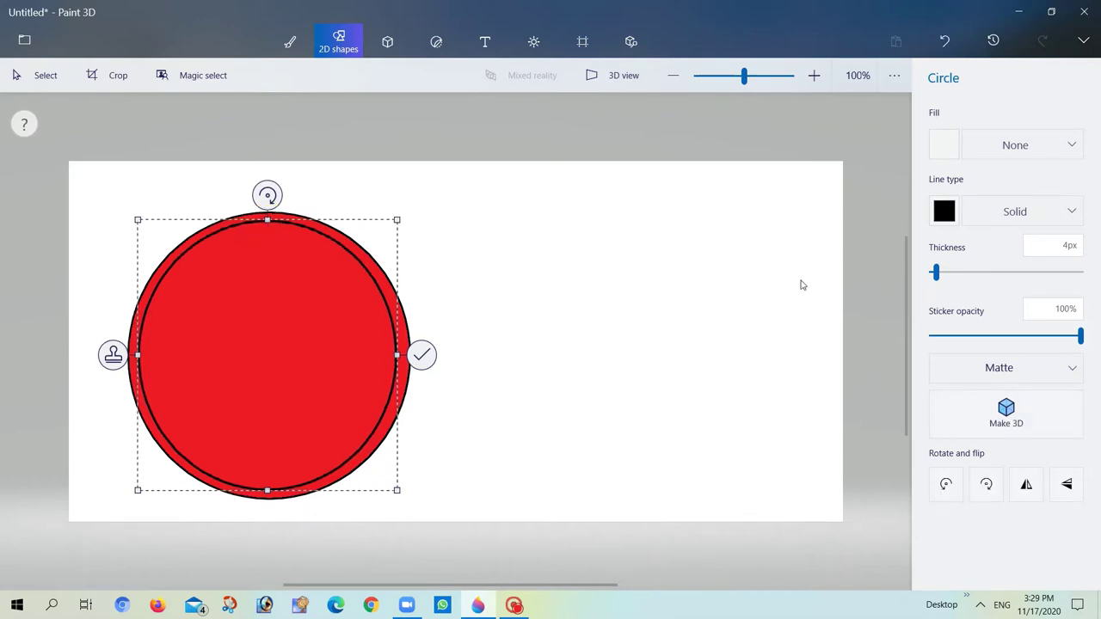
Step: Give the inner circle a white outline 9 px thick and place it on the canvas
click(936, 272)
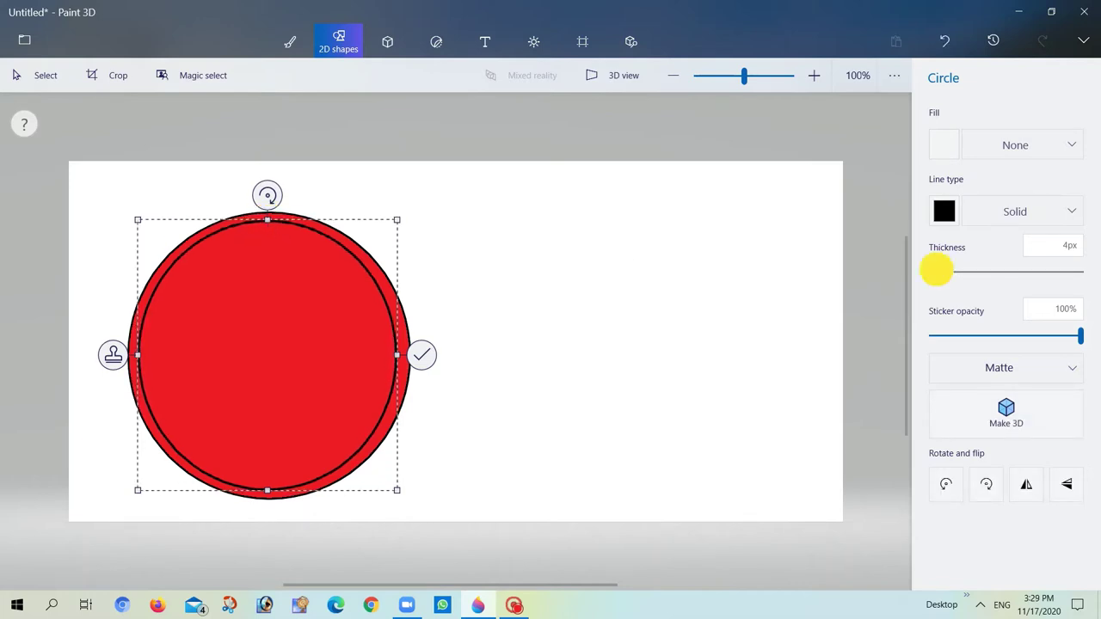
drag(942, 268, 944, 270)
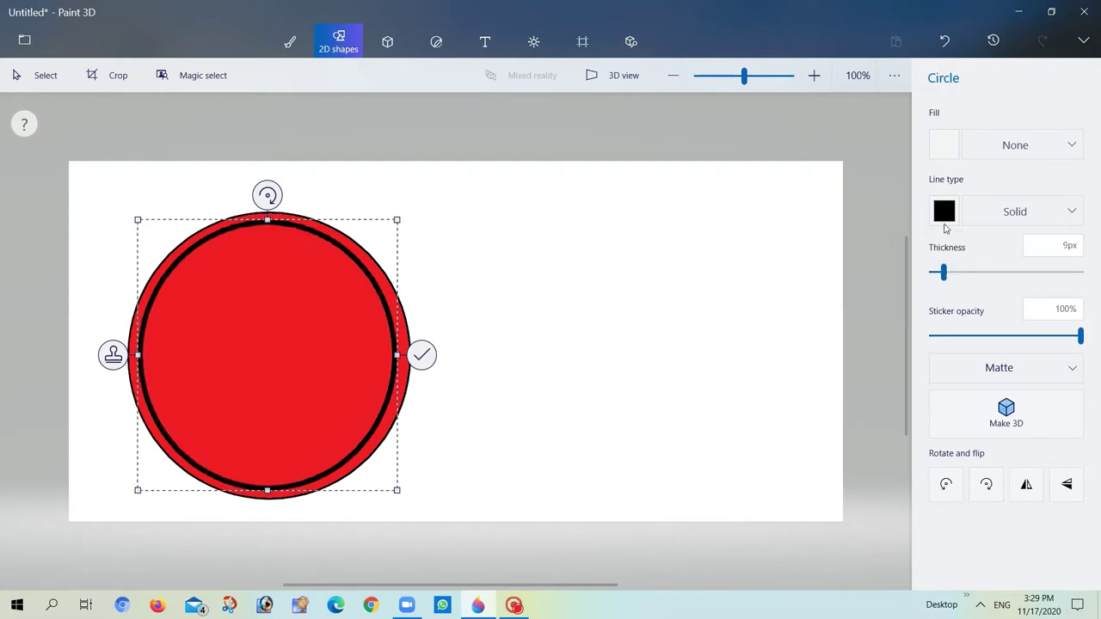
click(942, 215)
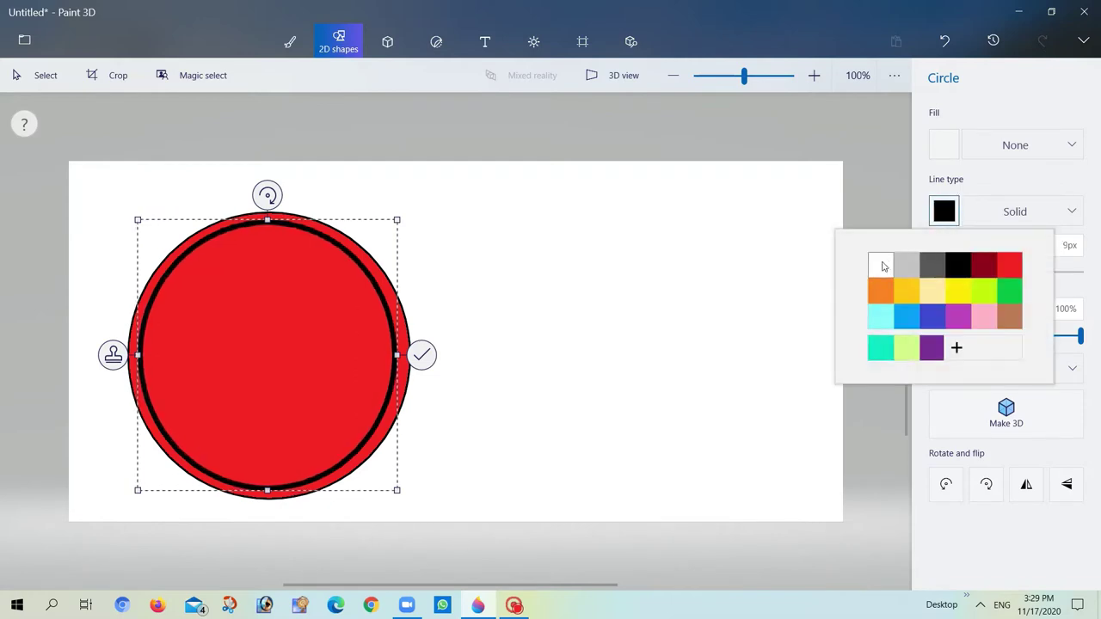
click(882, 266)
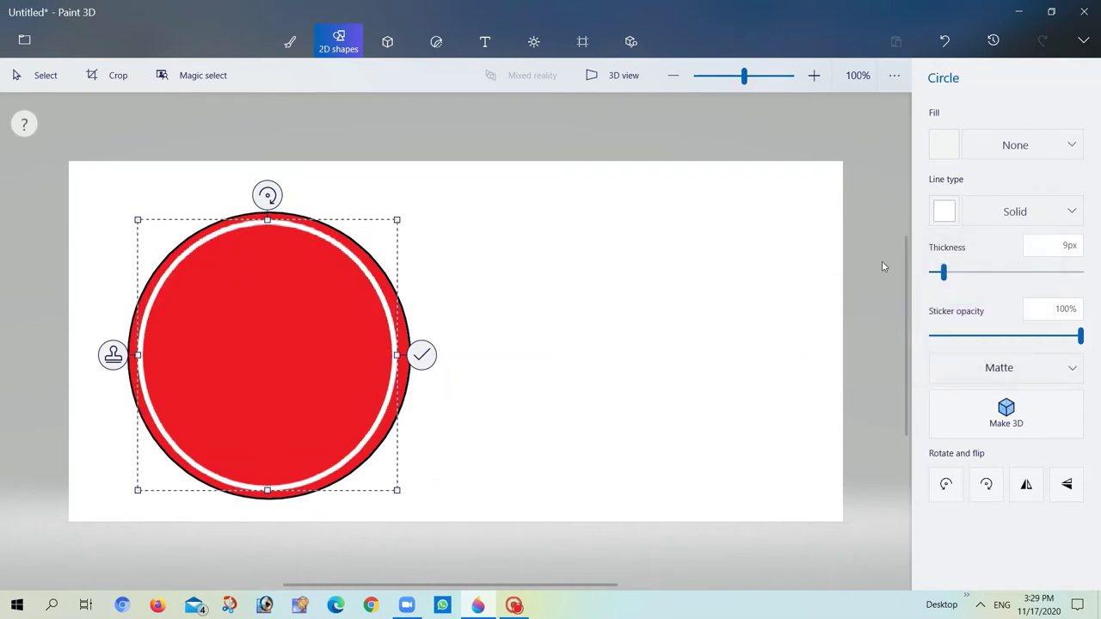
click(946, 269)
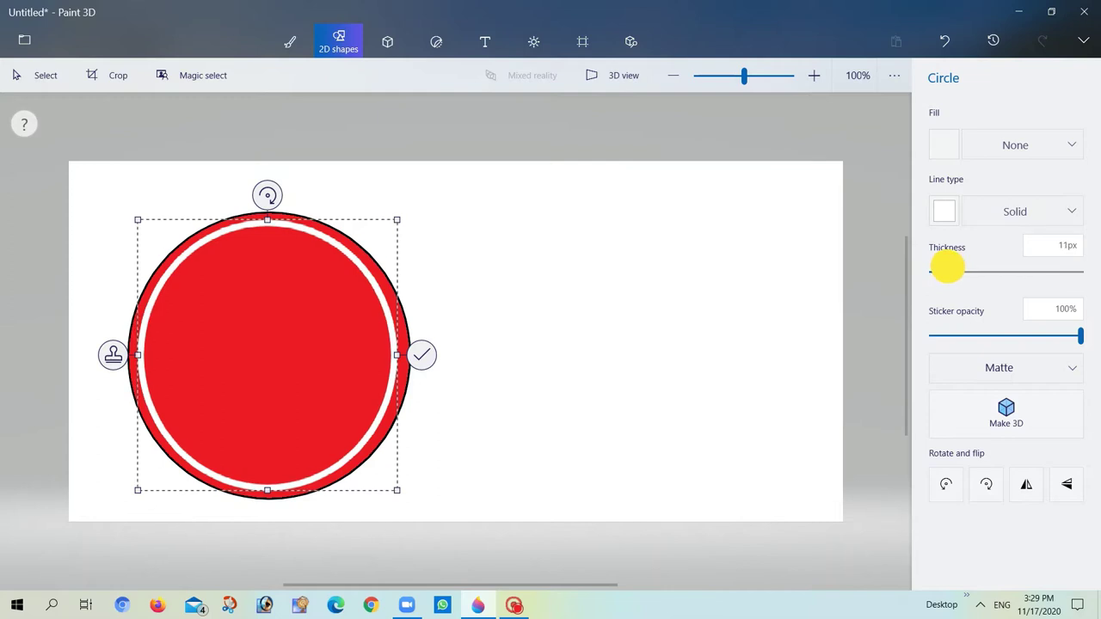
click(812, 298)
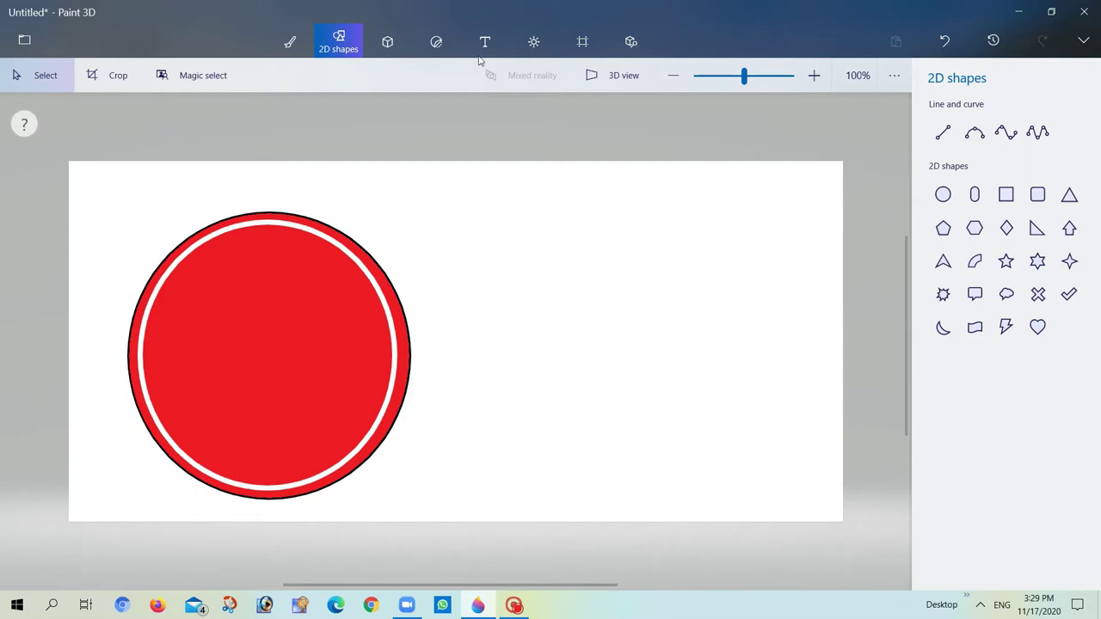
Step: Paint over the white ring's upper-right arc with a red marker, widened to 22 px, from the top centre to just below mid-height
click(297, 39)
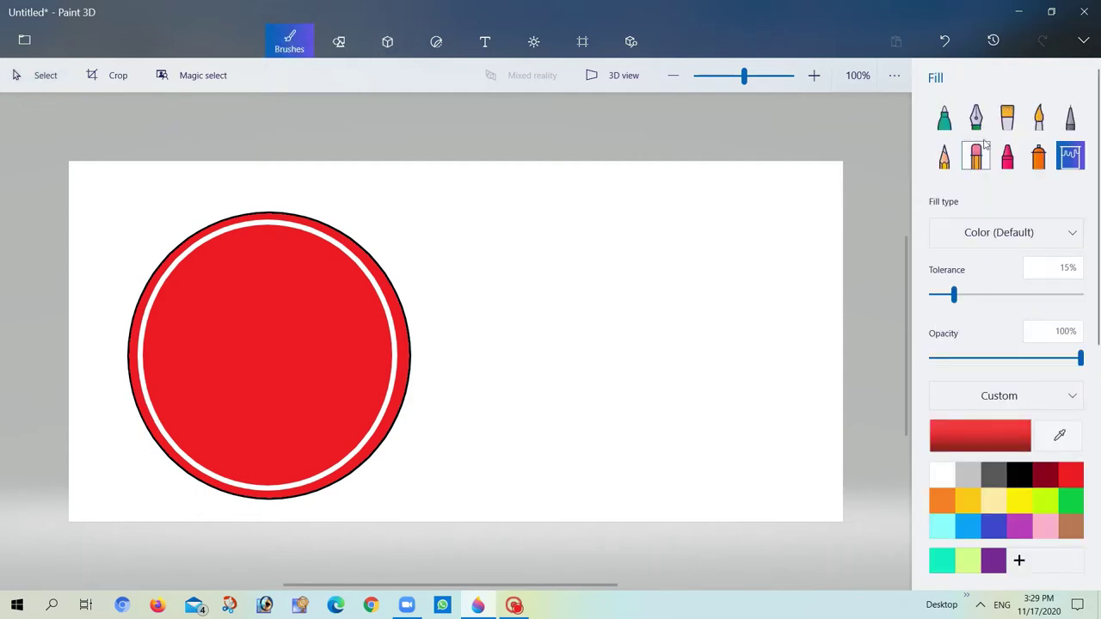
click(948, 119)
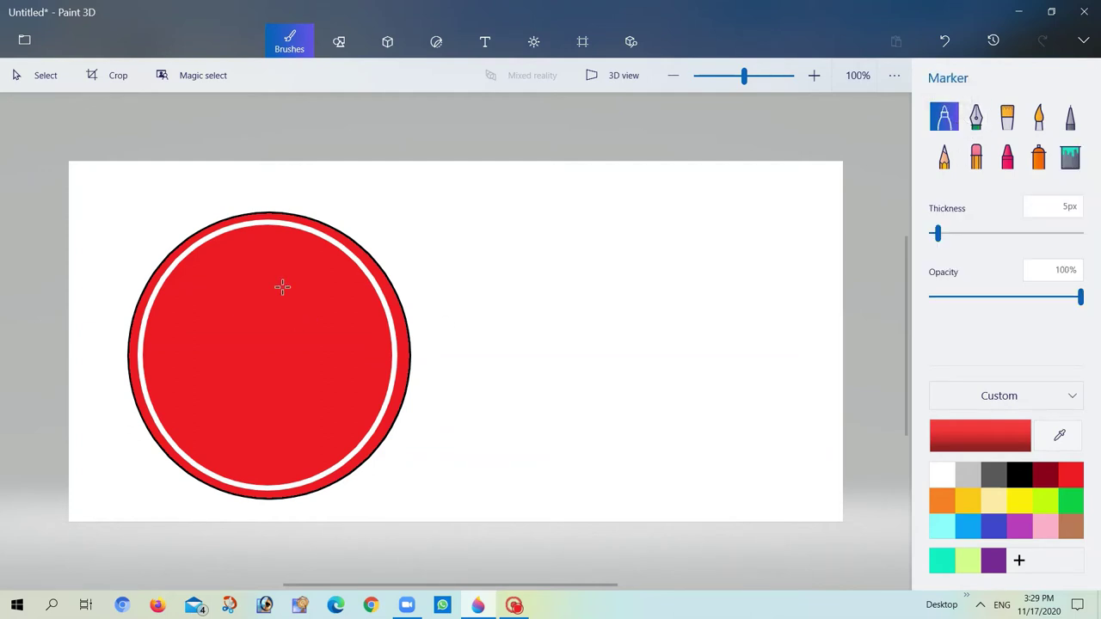
click(271, 222)
drag(938, 232, 942, 232)
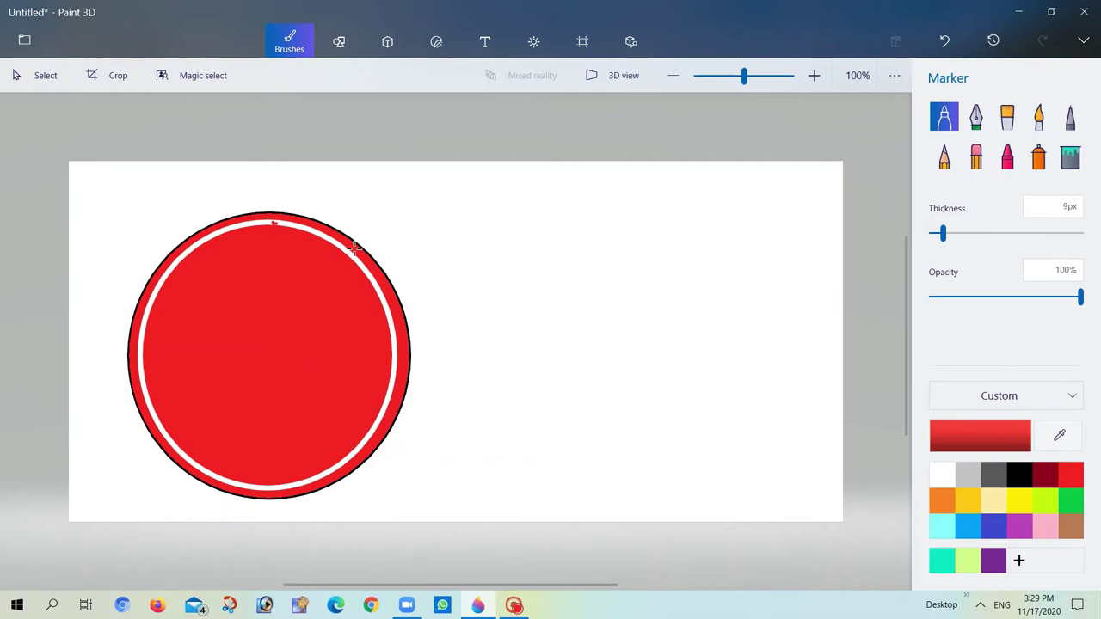
click(275, 222)
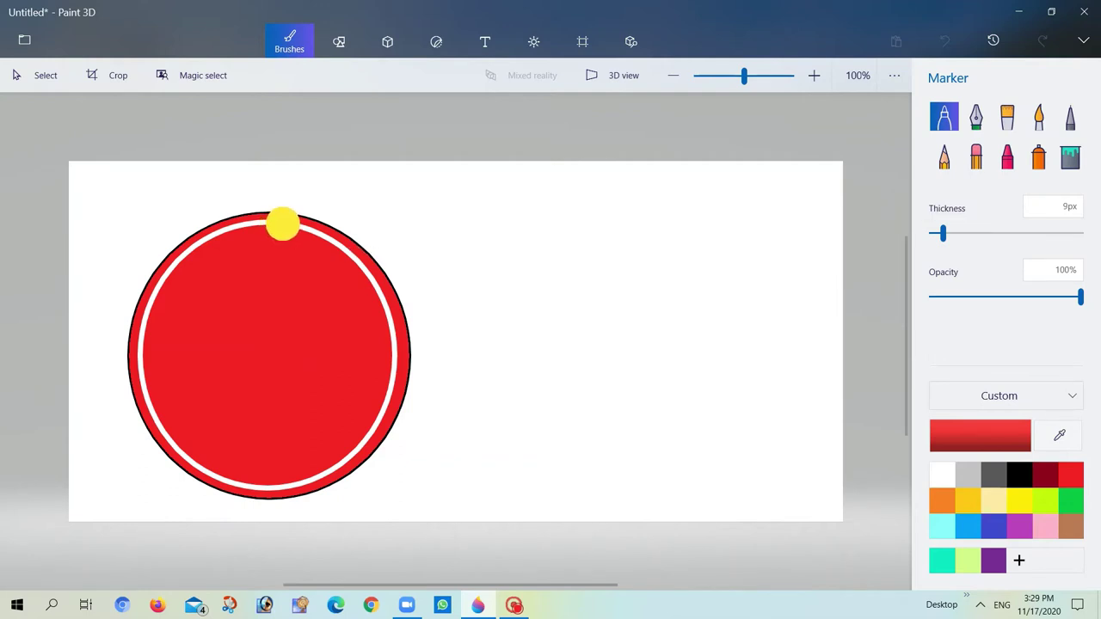
drag(283, 224, 343, 249)
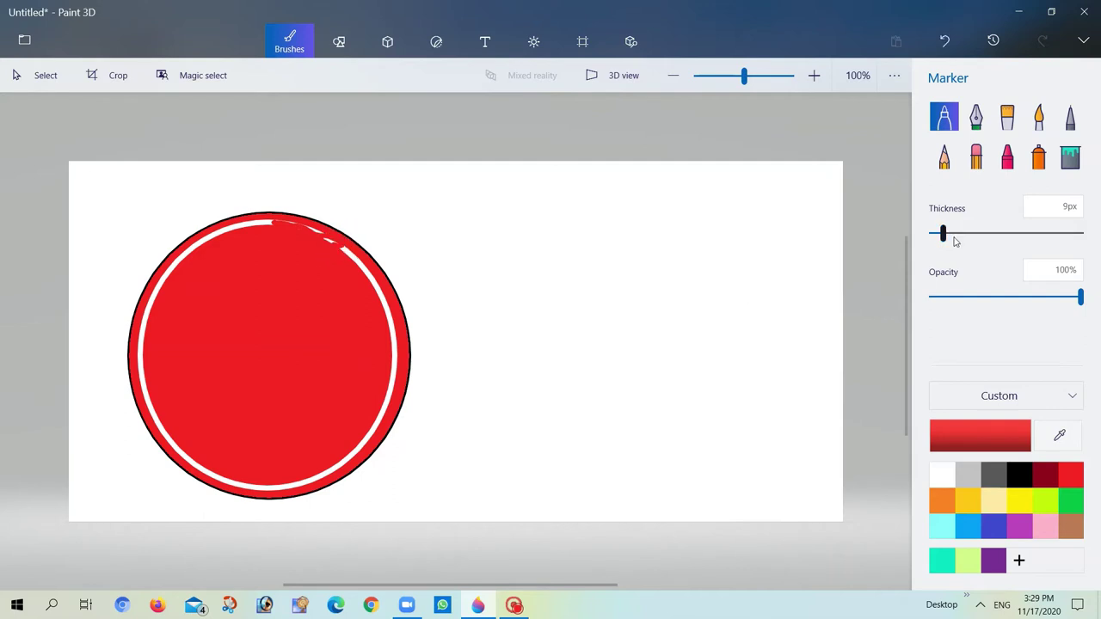
drag(953, 234, 963, 233)
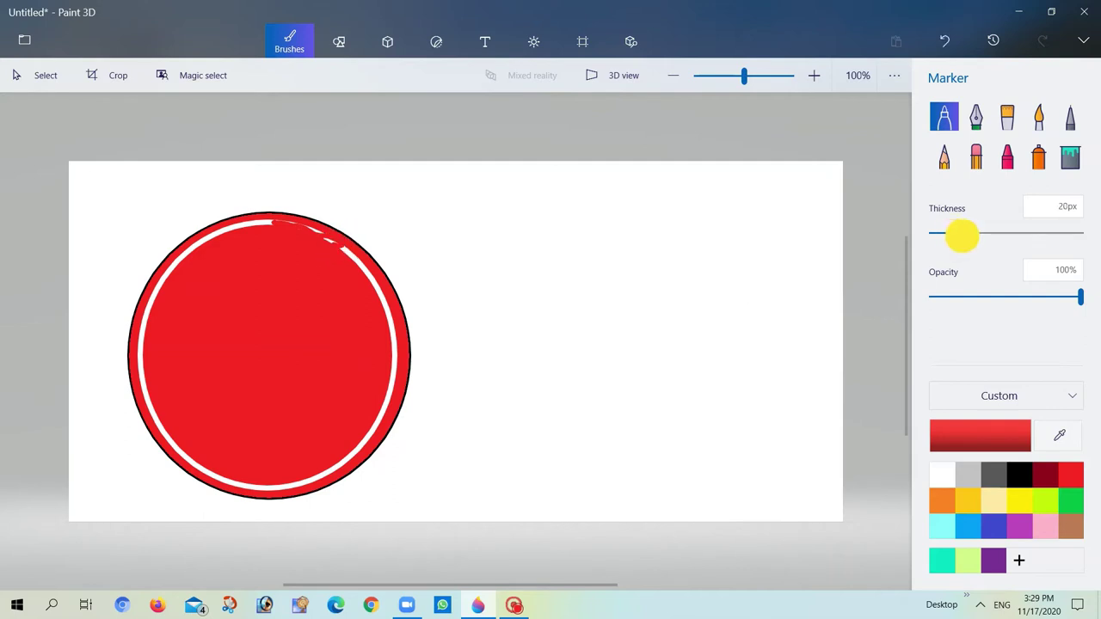
click(286, 224)
mouse_move(290, 223)
mouse_down()
mouse_move(344, 248)
mouse_move(385, 299)
mouse_move(393, 375)
mouse_up()
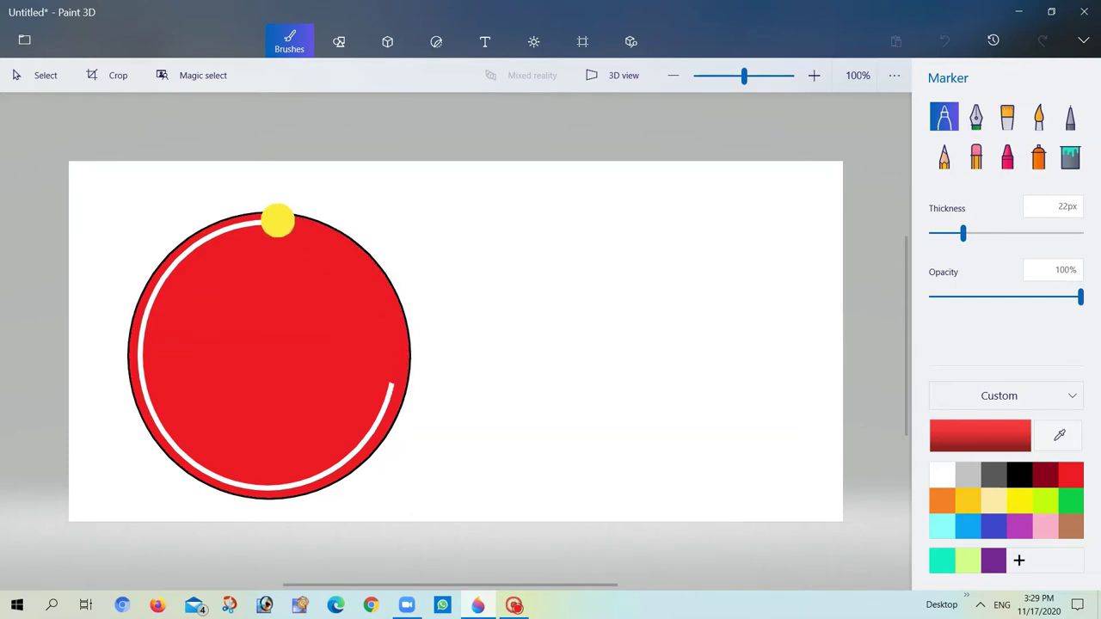
mouse_move(273, 220)
mouse_down()
mouse_move(273, 236)
mouse_move(294, 248)
mouse_up()
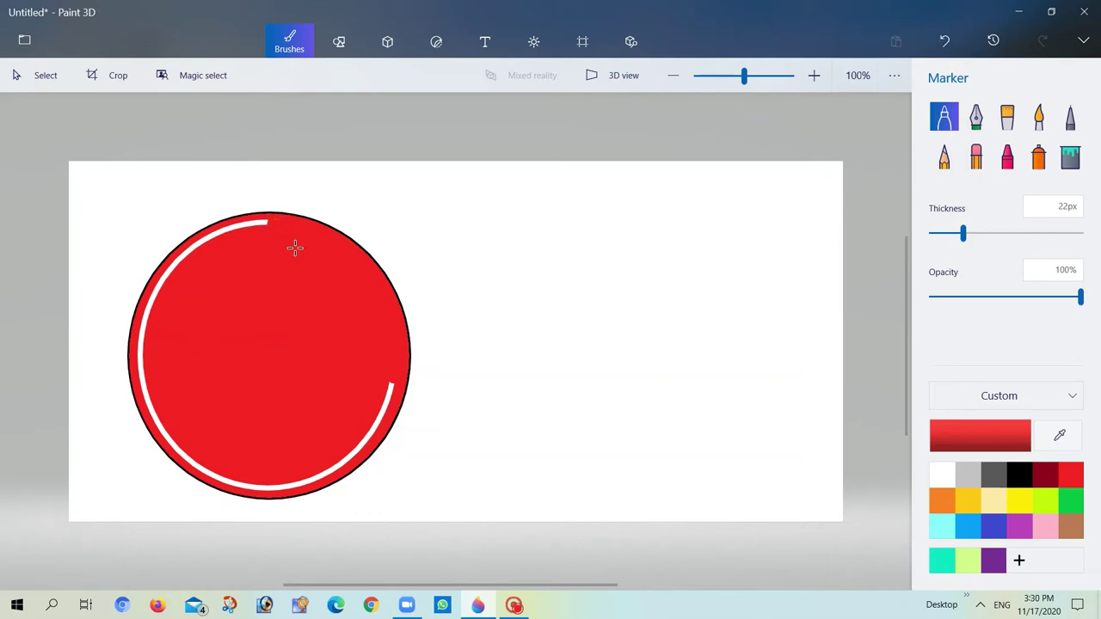
Step: Draw a thin white horizontal rectangle from the ring's cut right end inward to the circle's centre
click(331, 53)
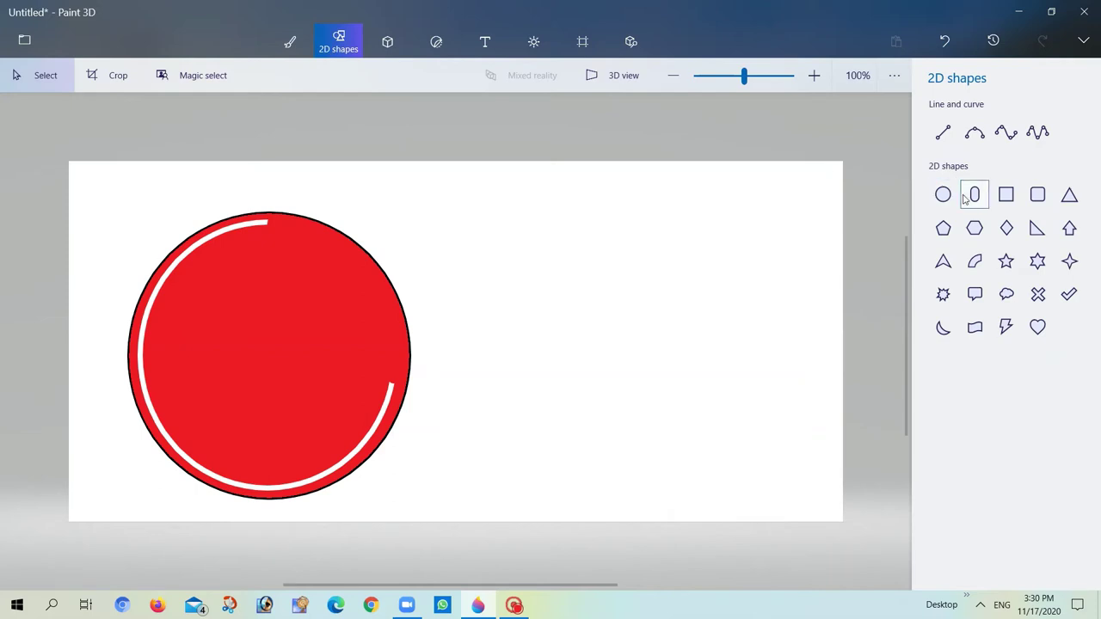
click(1007, 196)
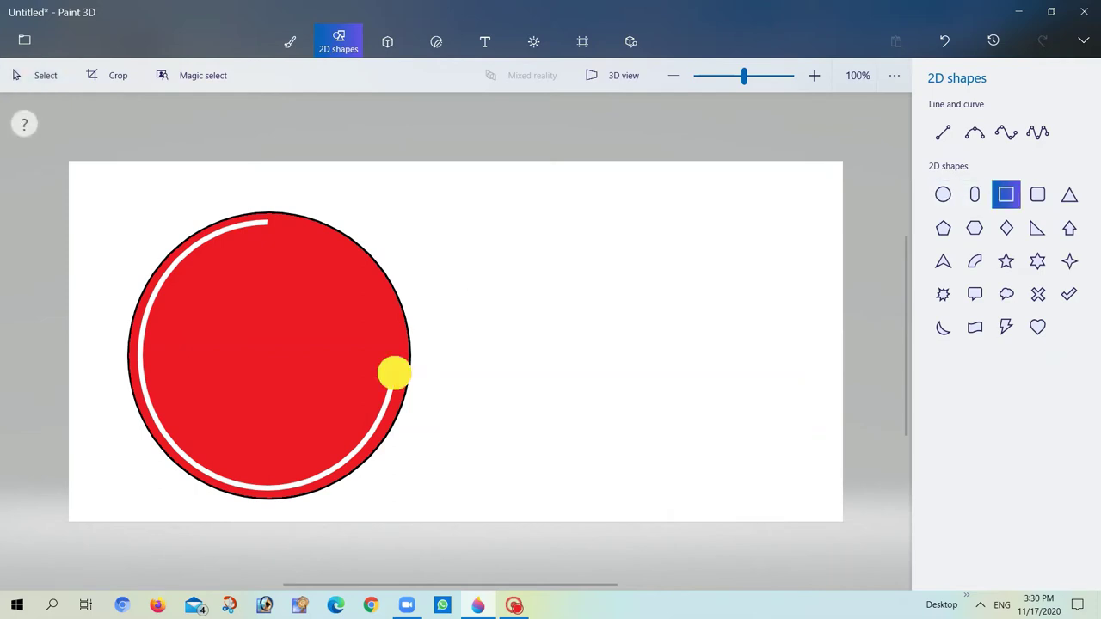
drag(394, 373, 280, 383)
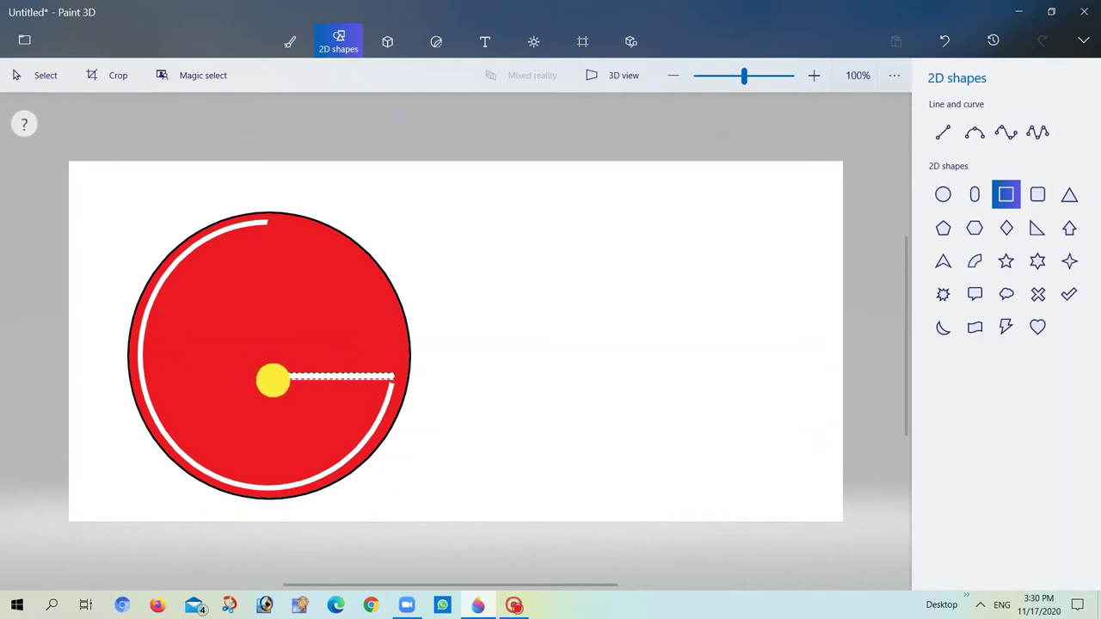
drag(269, 382, 269, 379)
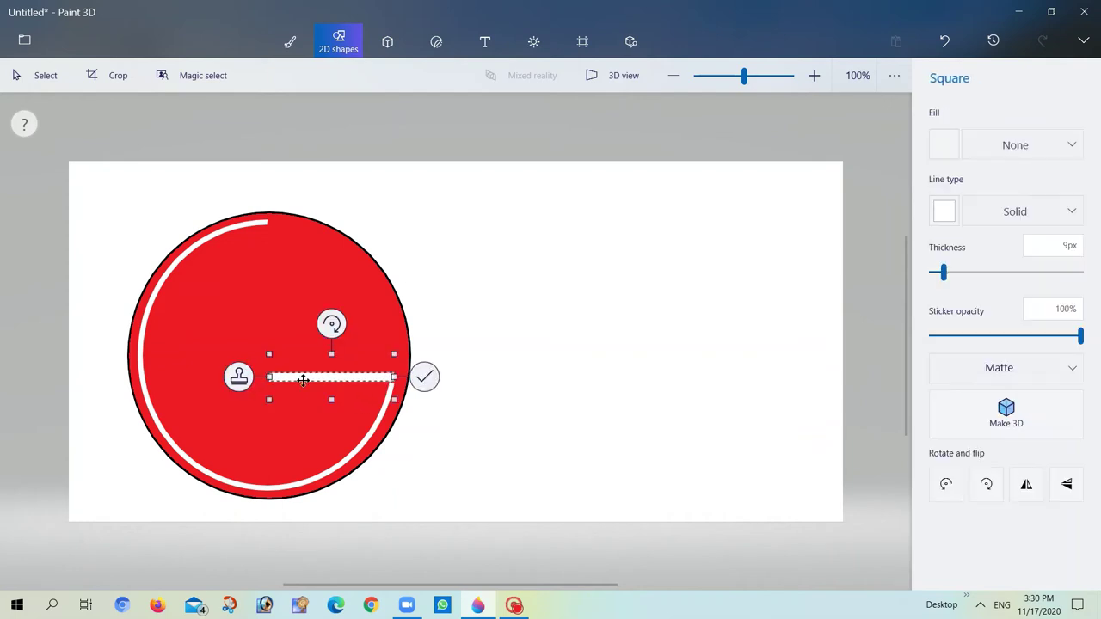
Step: Shift the white bar's edges slightly down to meet the ring's end, extend its inner end just past the centre, and place it
drag(332, 400, 333, 401)
click(331, 355)
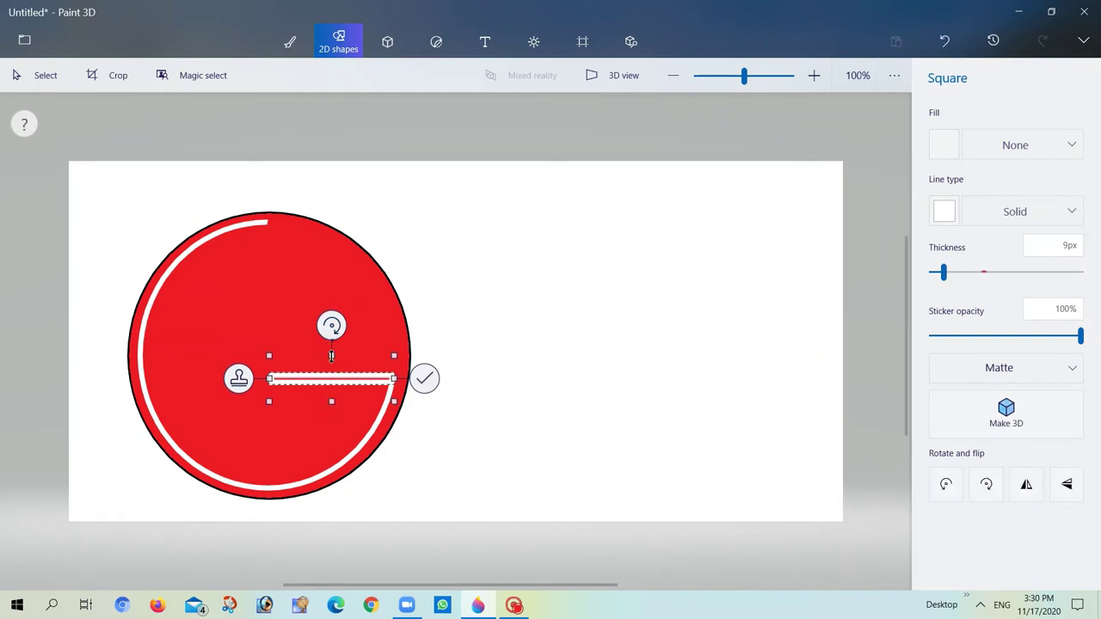
drag(331, 355, 331, 354)
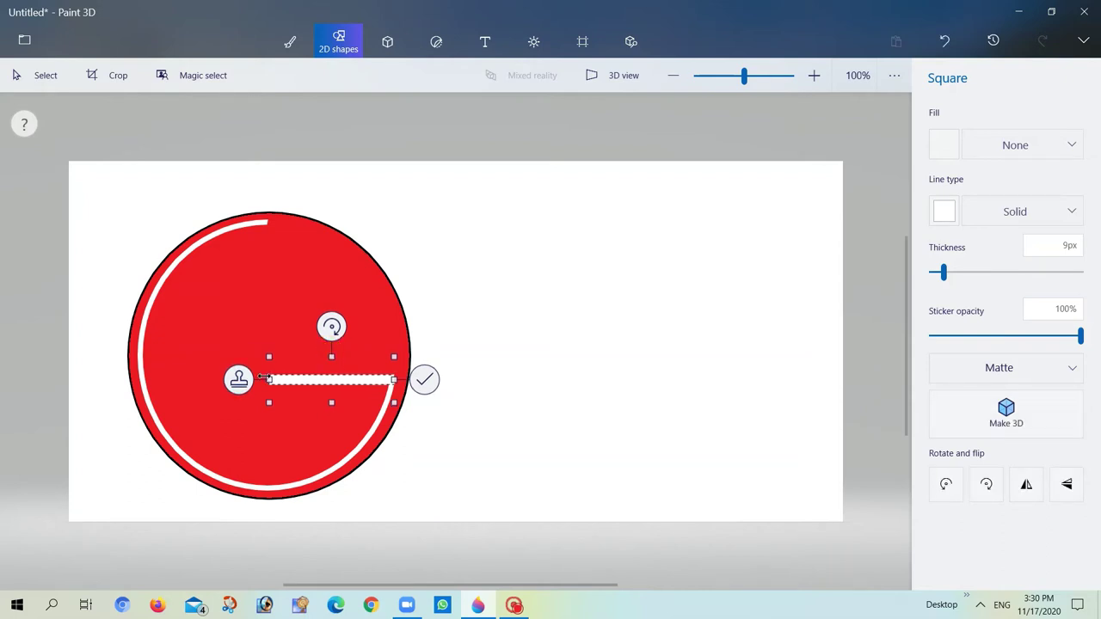
click(266, 379)
mouse_move(267, 378)
mouse_down()
mouse_move(228, 377)
mouse_move(264, 378)
mouse_up()
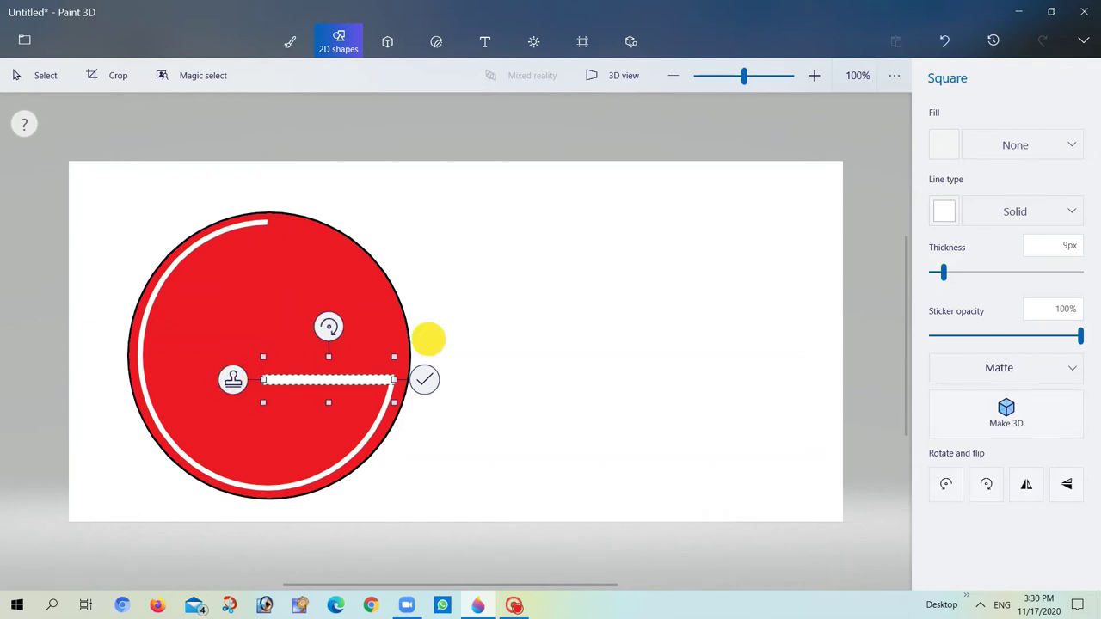
click(429, 339)
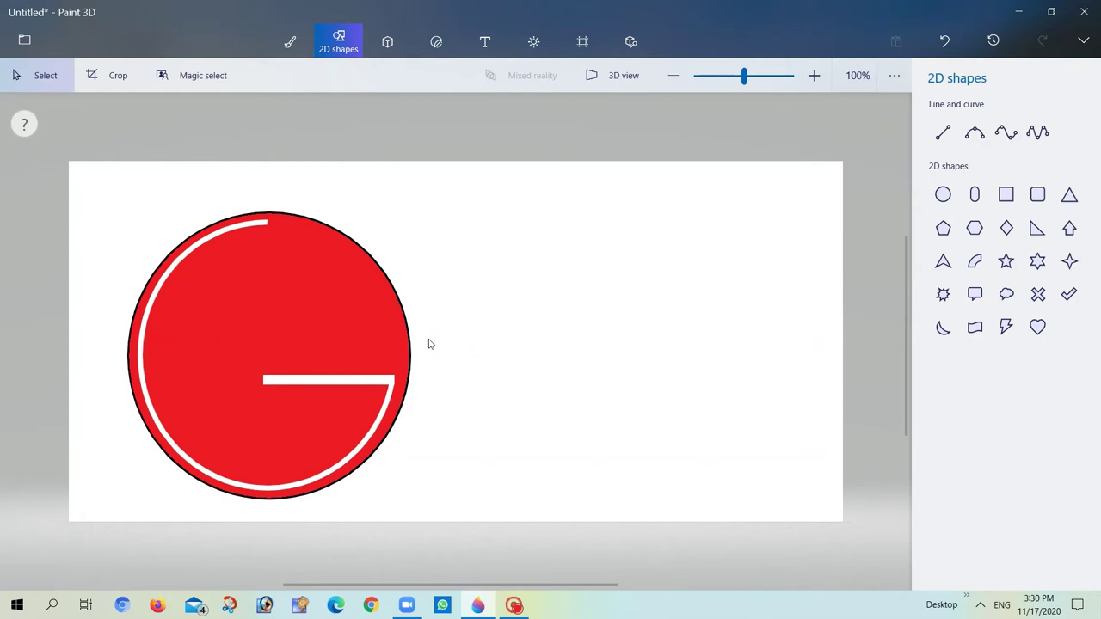
click(360, 381)
click(1005, 194)
drag(206, 252, 207, 295)
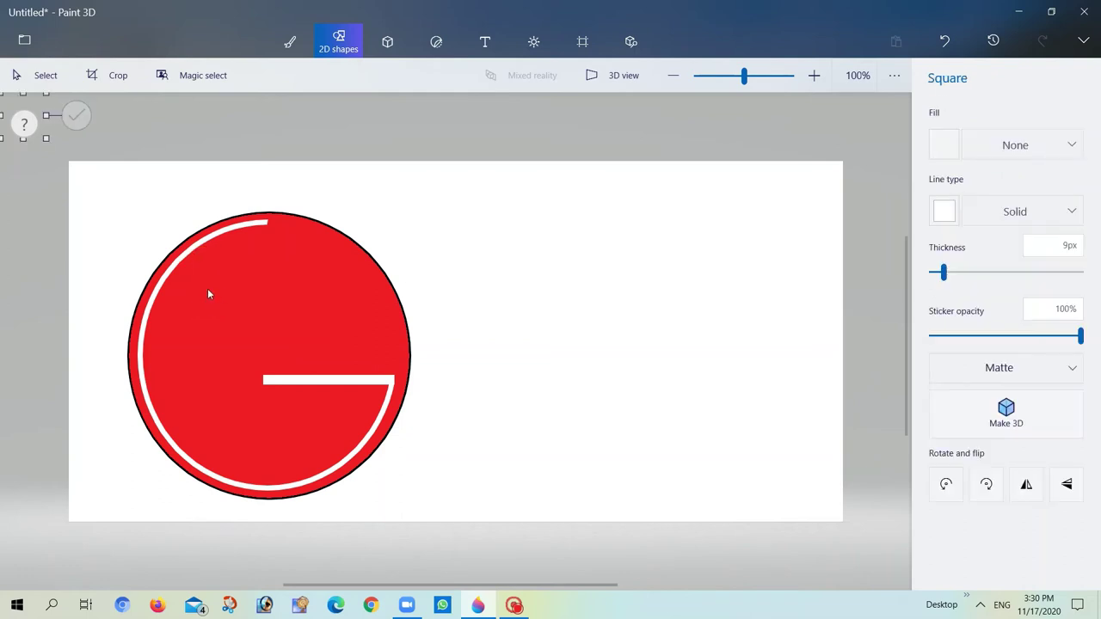
click(379, 31)
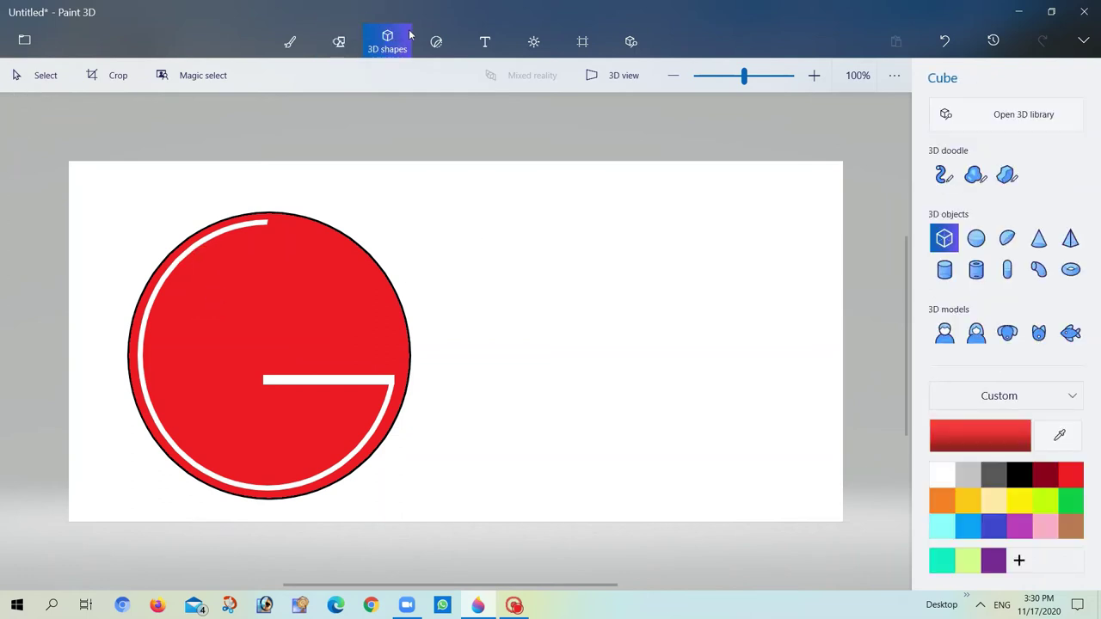
Step: Draw a thin white vertical rectangle inside the red circle, left of the horizontal bar's inner end, reaching from upper quarter to below the bar
click(339, 41)
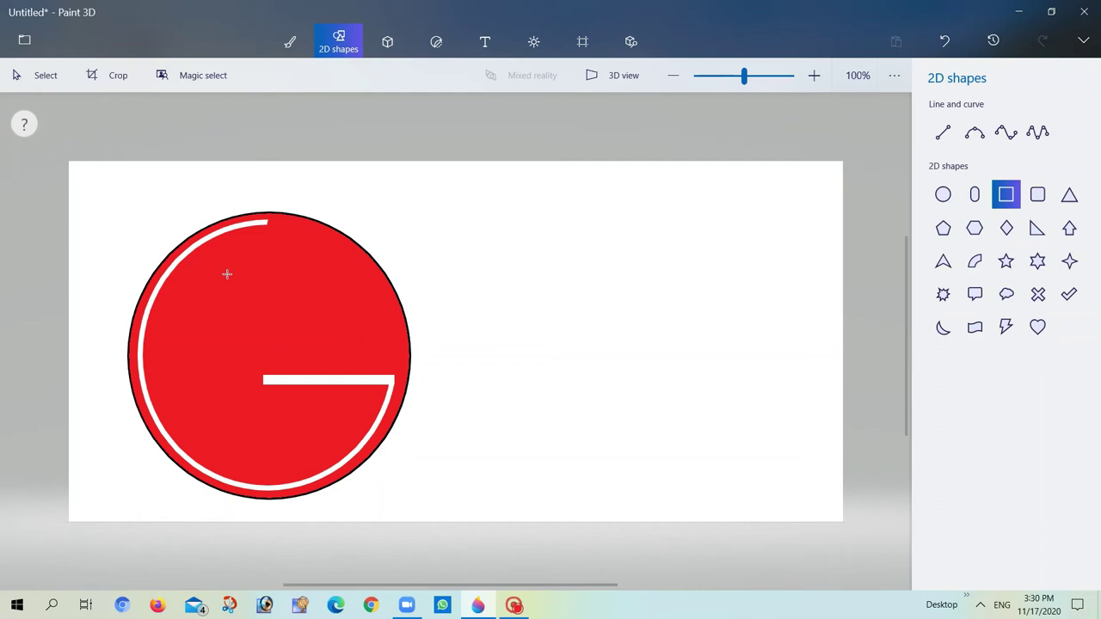
drag(227, 273, 236, 430)
click(470, 313)
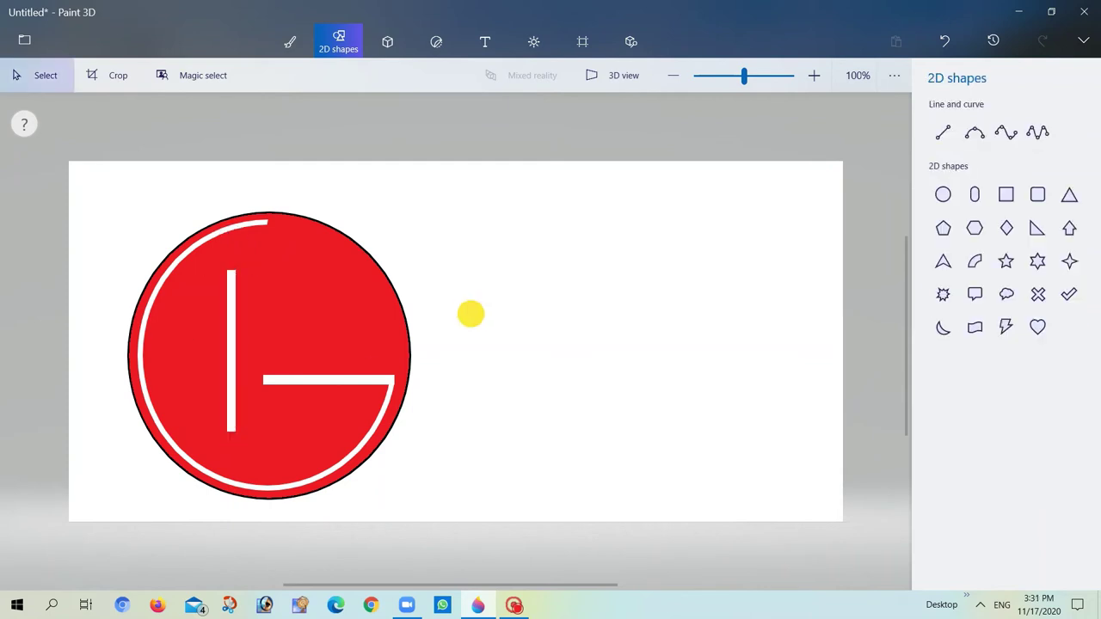
Step: Draw a thin white horizontal rectangle rightward from the vertical bar's foot, align its height so both form an L, and place it
click(1006, 193)
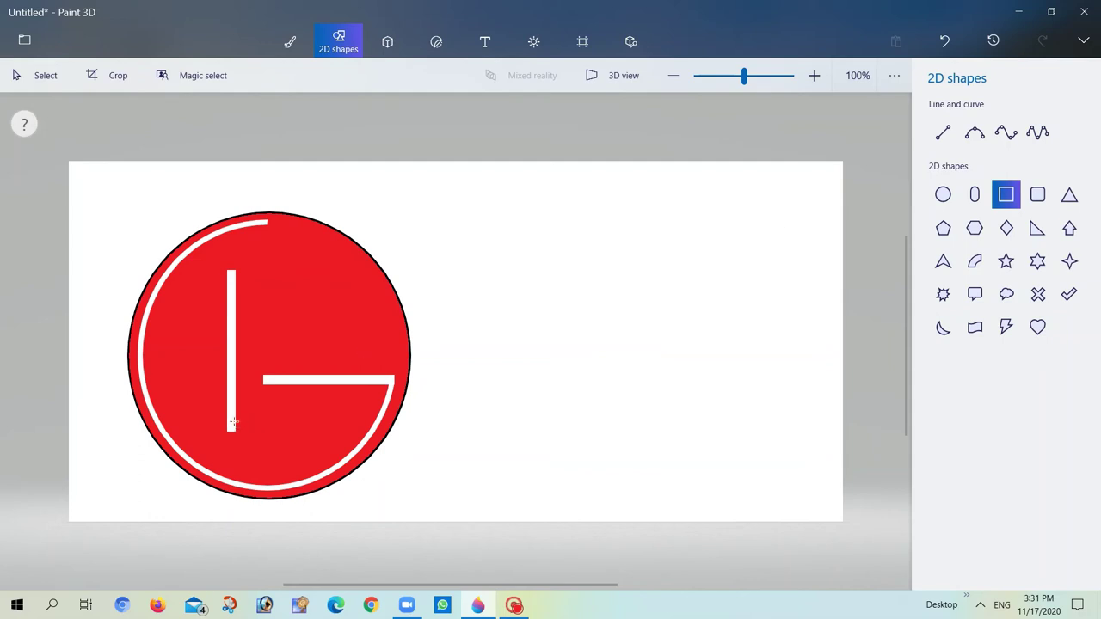
drag(232, 421, 344, 433)
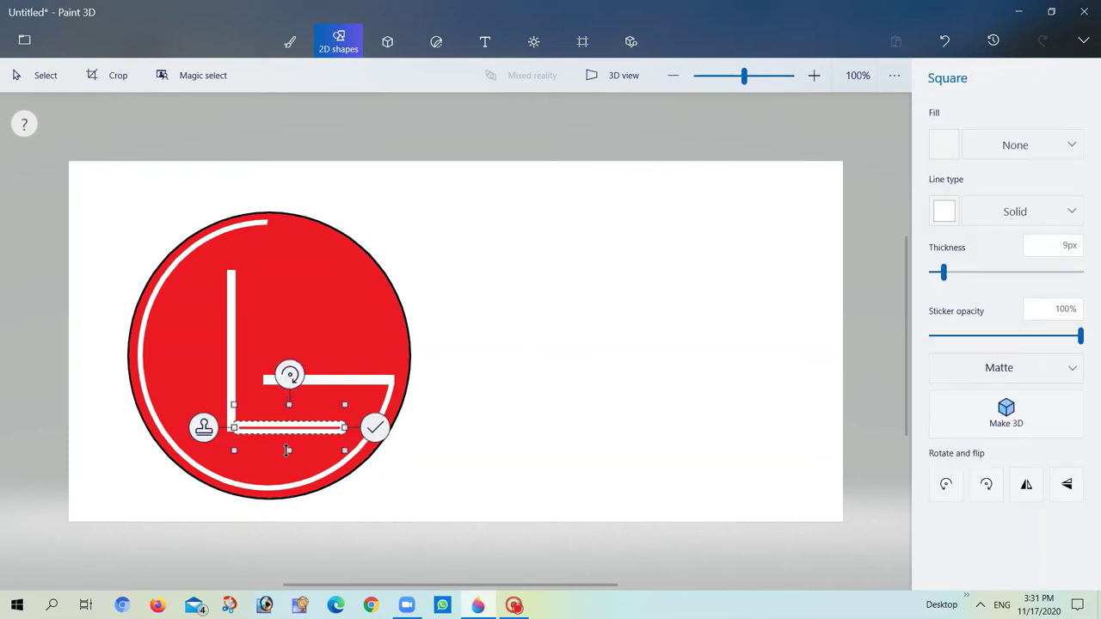
drag(290, 402, 287, 403)
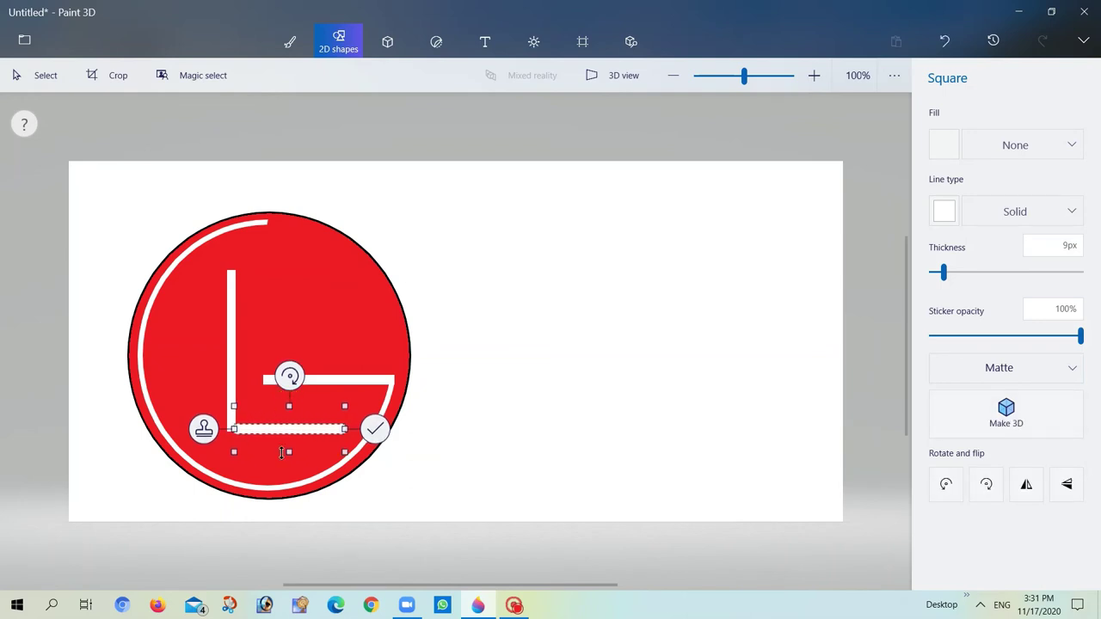
drag(288, 452, 288, 450)
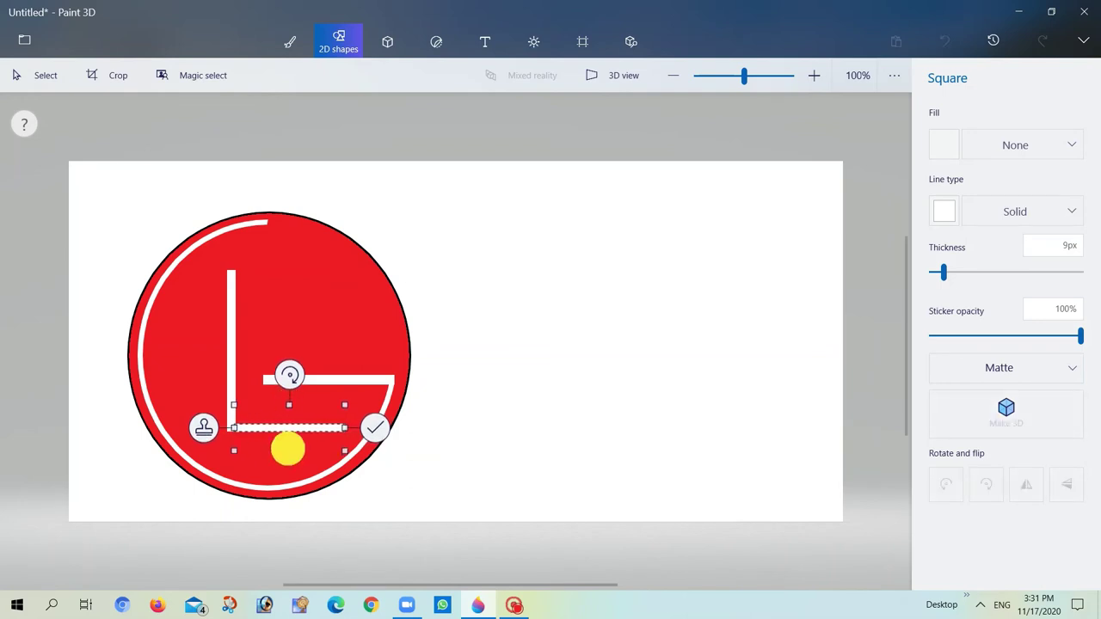
drag(289, 404, 289, 404)
click(501, 421)
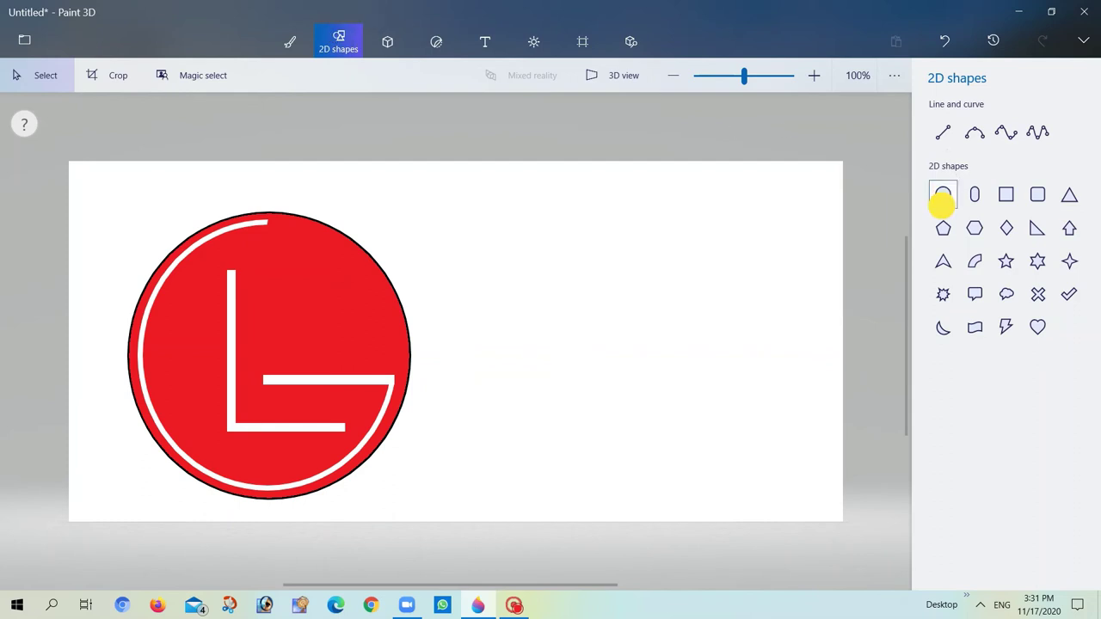
Step: Draw a small white-outlined circle between the white ring and the top of the L's vertical bar
click(944, 196)
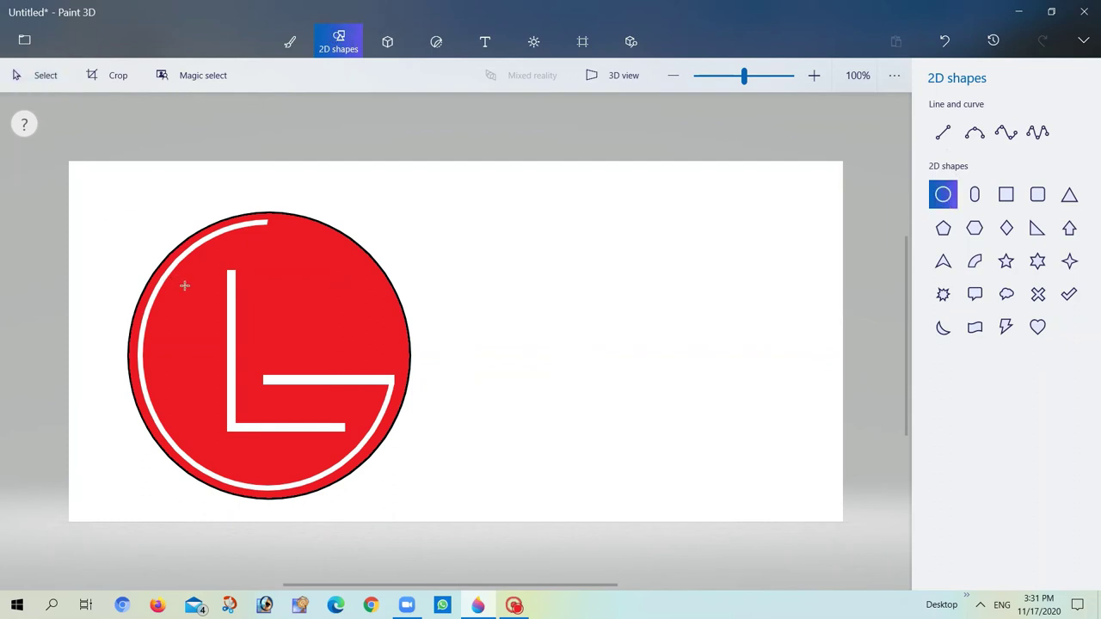
drag(184, 286, 189, 294)
mouse_move(207, 311)
mouse_down()
mouse_move(198, 267)
mouse_move(165, 298)
mouse_move(193, 309)
mouse_move(204, 299)
mouse_up()
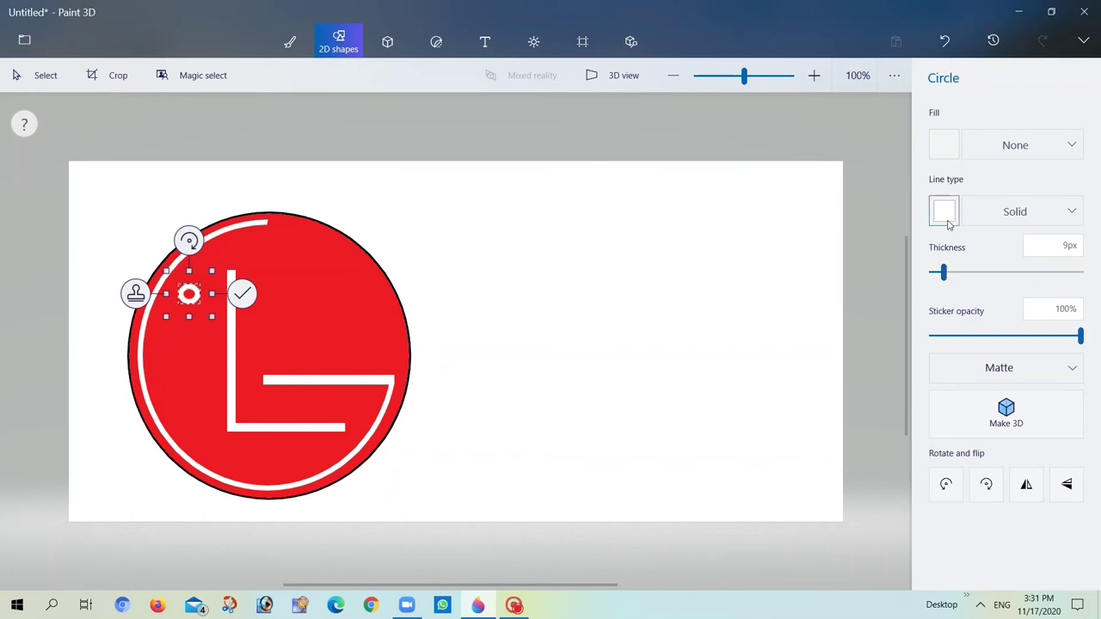
Step: Fill the inside of the small circle beside the L with white
click(292, 41)
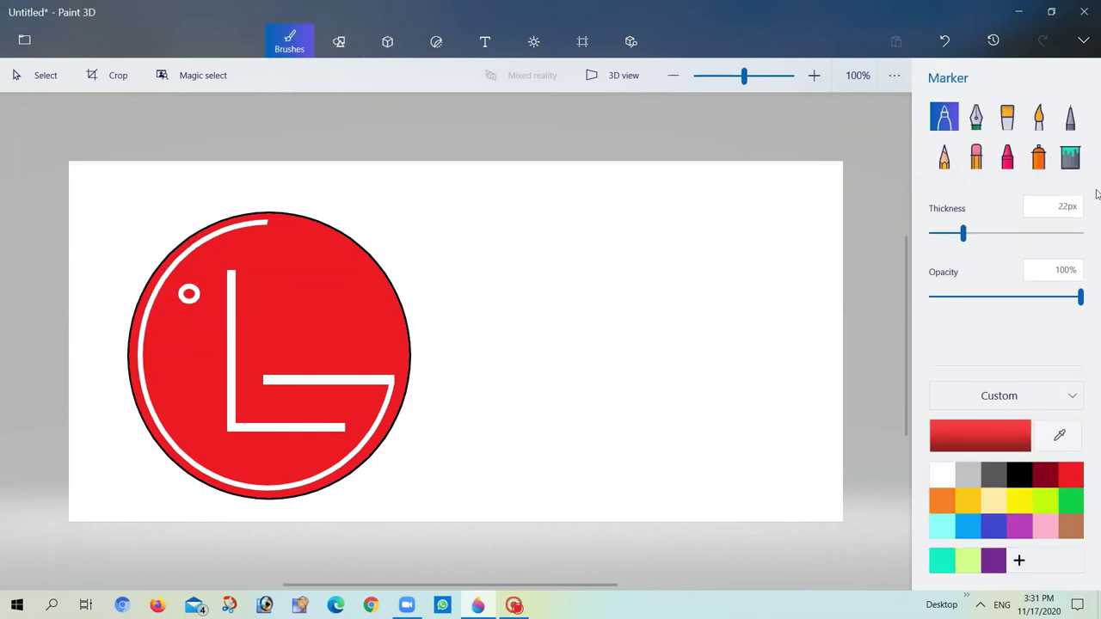
click(1067, 157)
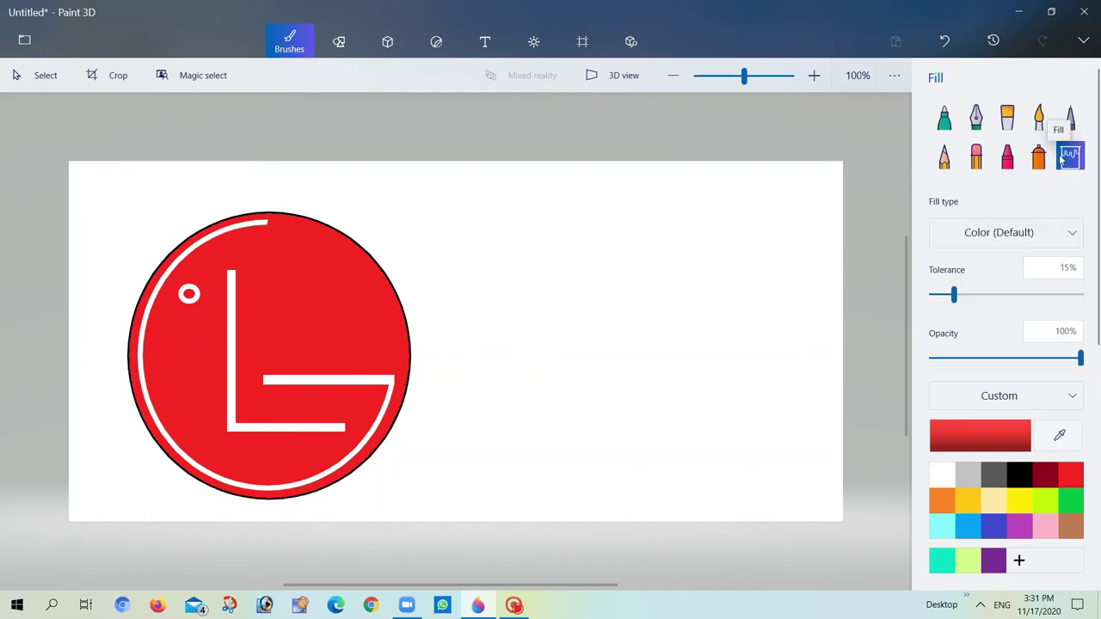
click(942, 474)
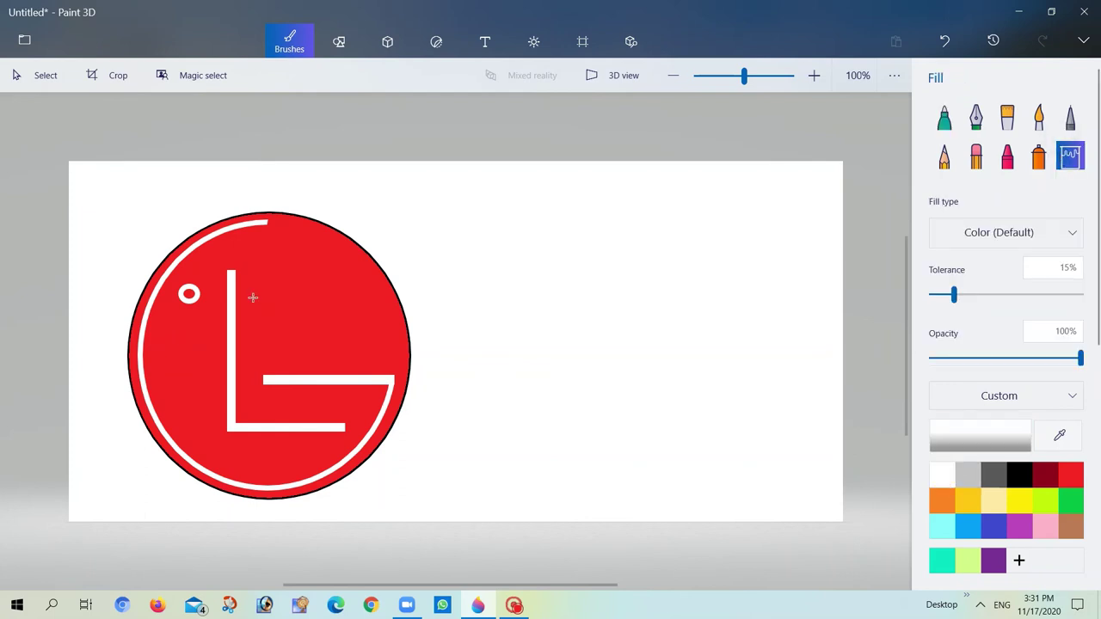
click(188, 293)
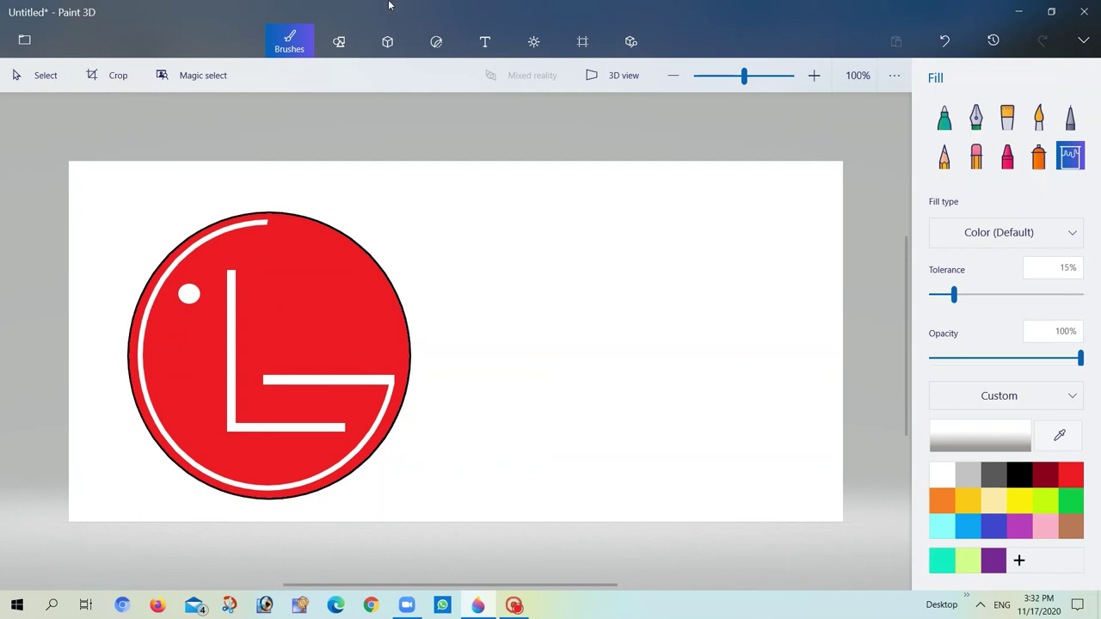
Step: Add the 2D text "LG LOGO" at size 72 on the blank canvas to the right of the red circle and turn on bold
click(486, 40)
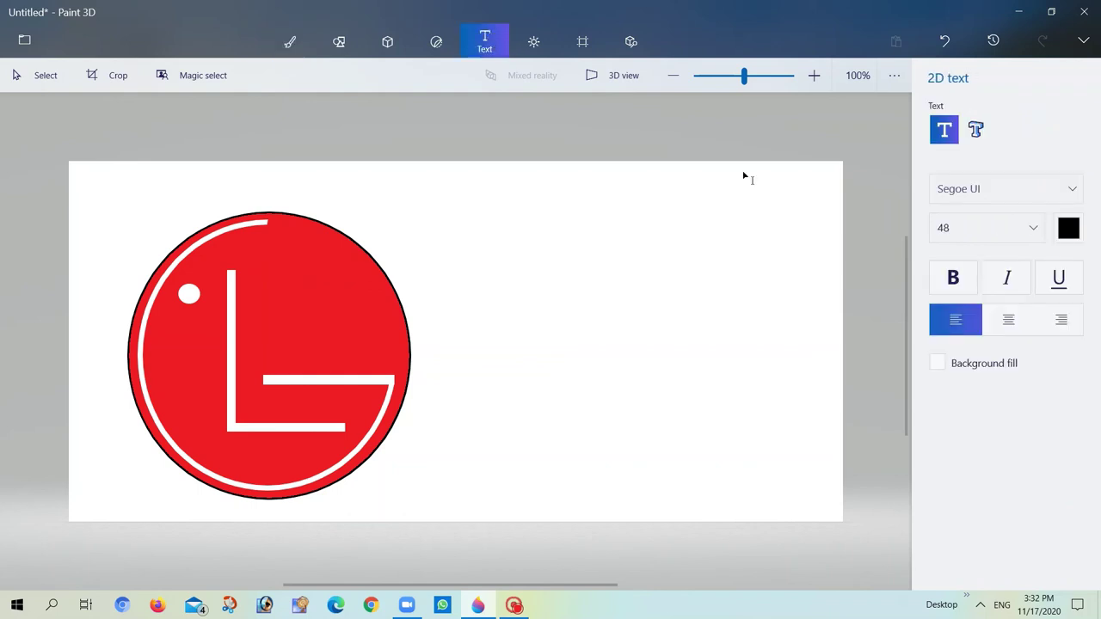
click(1032, 227)
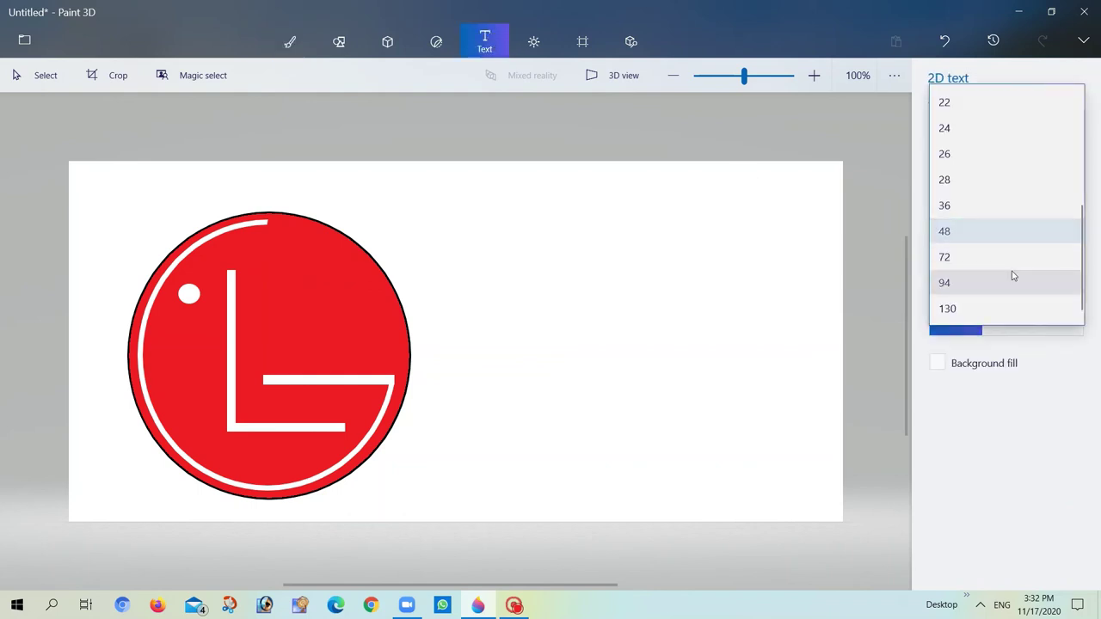
click(1013, 258)
click(480, 315)
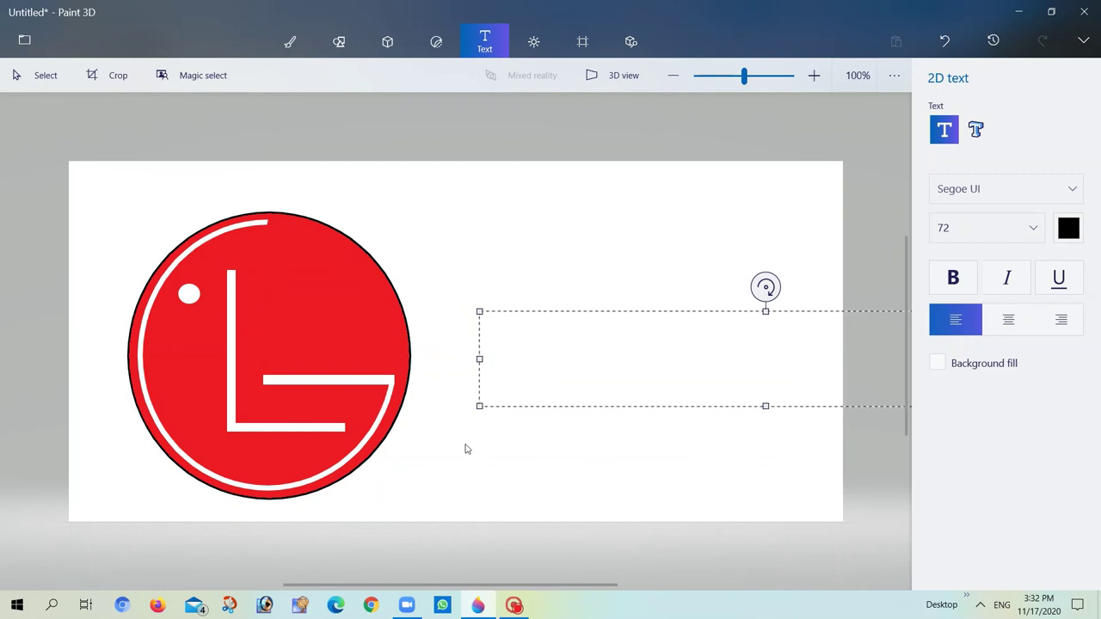
text(LG)
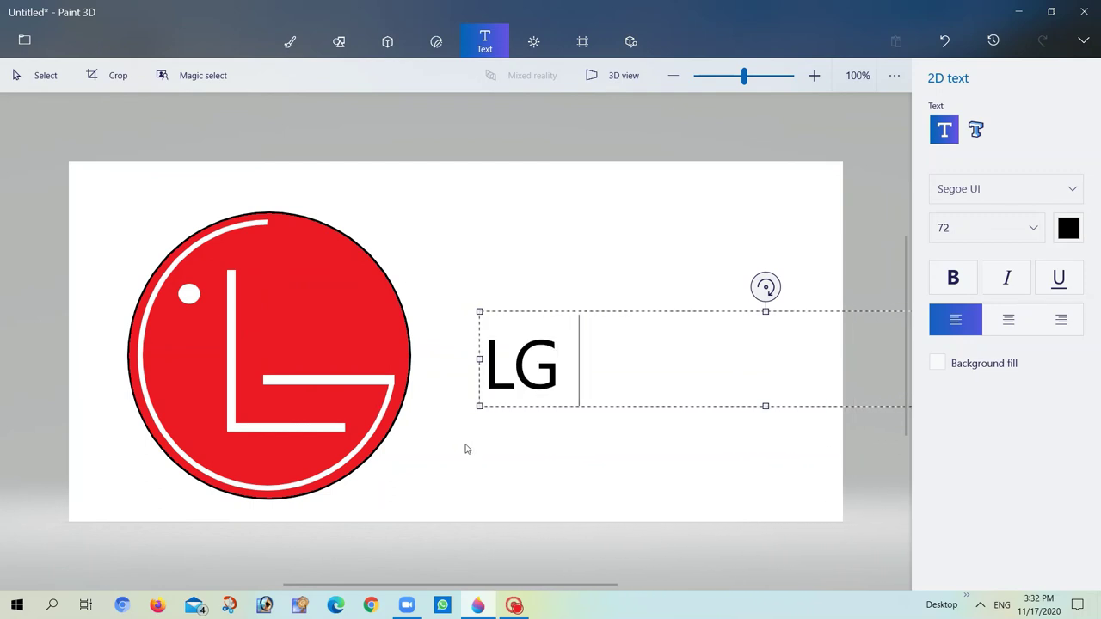
text( LO)
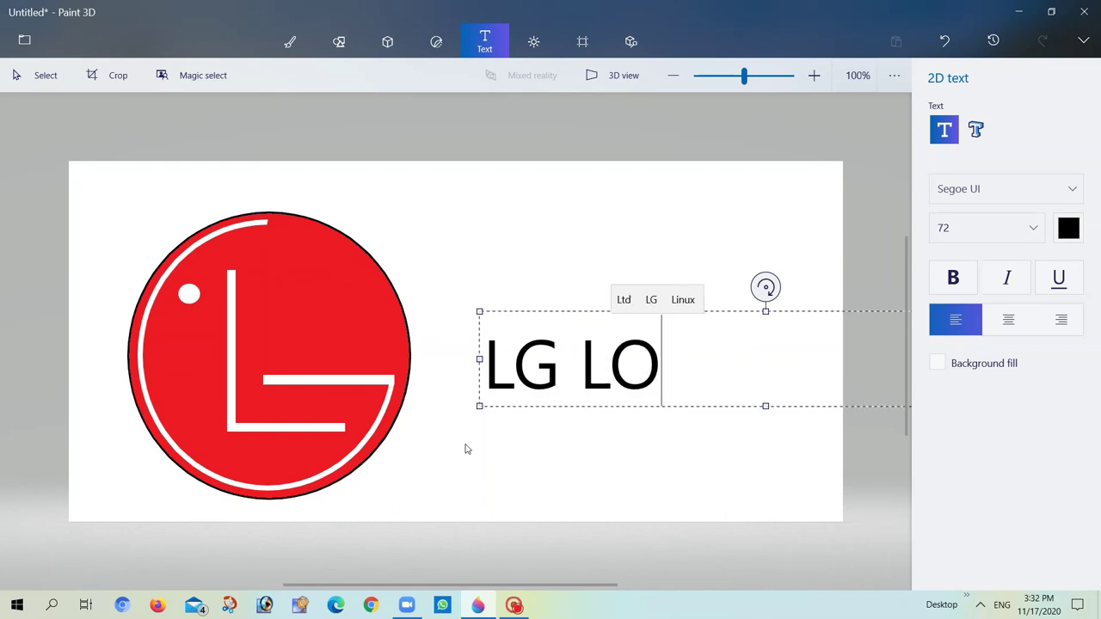
text(GO)
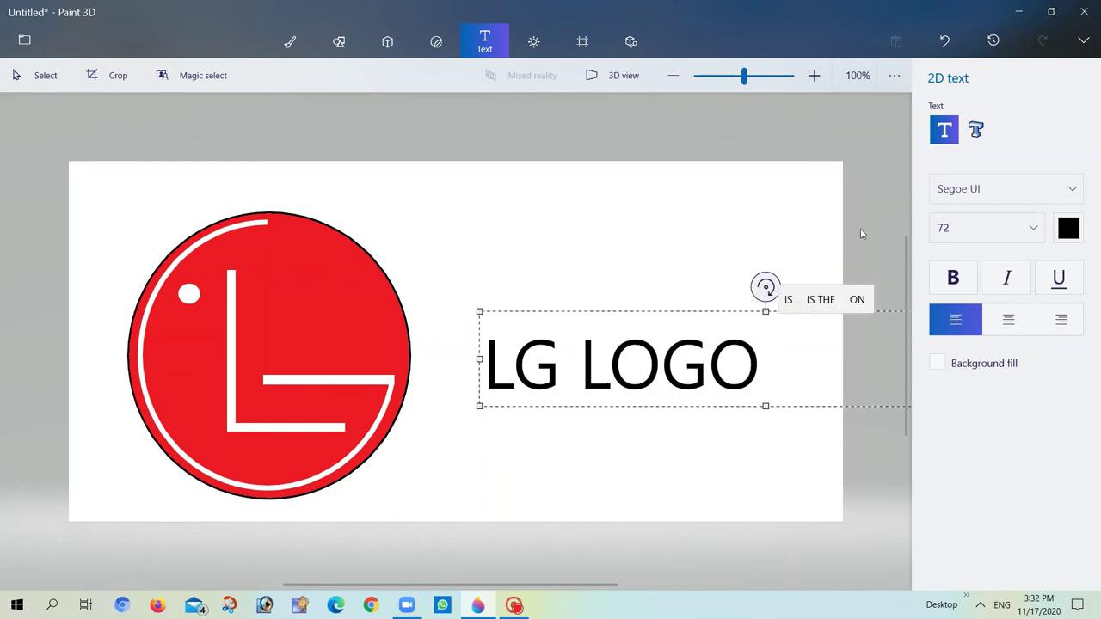
click(966, 279)
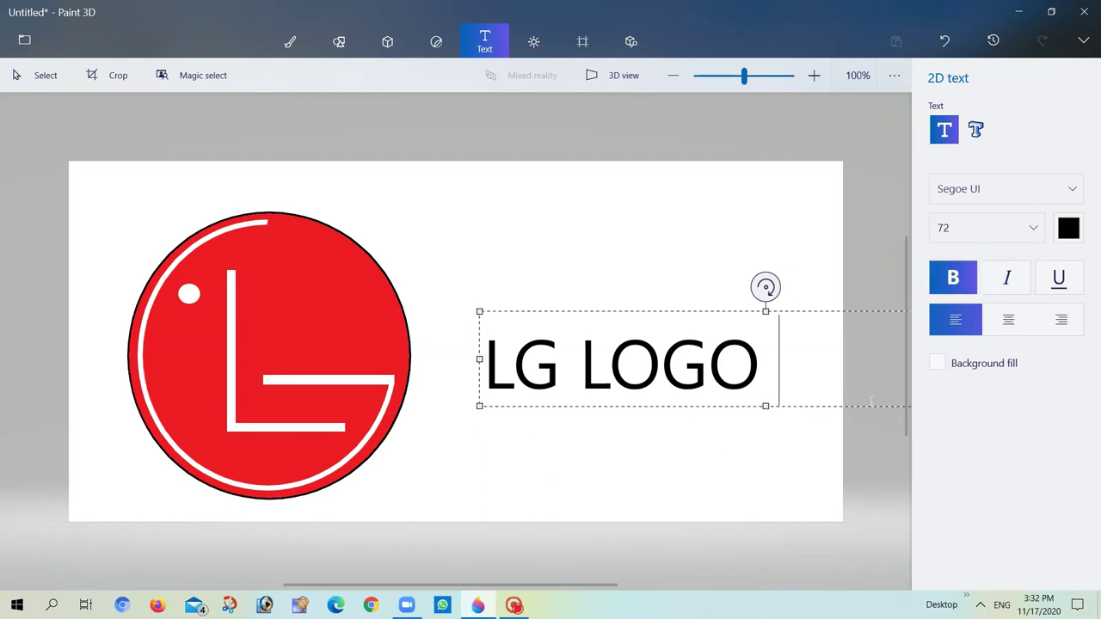